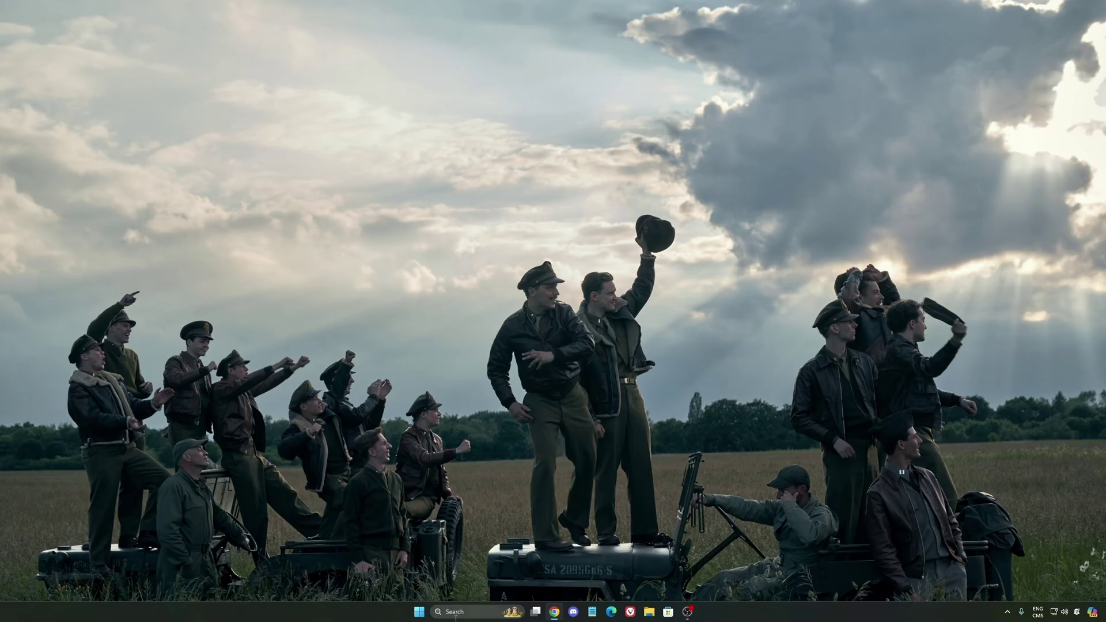
Open Windows Settings and go to the Gaming section
left_click(456, 615)
type("seti")
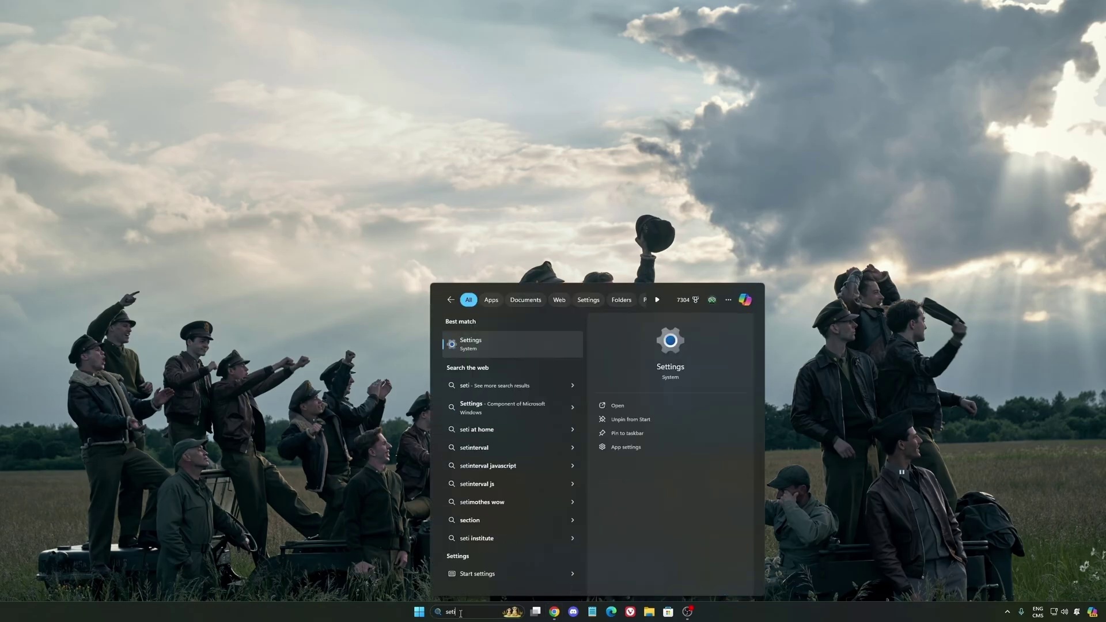
key("Return")
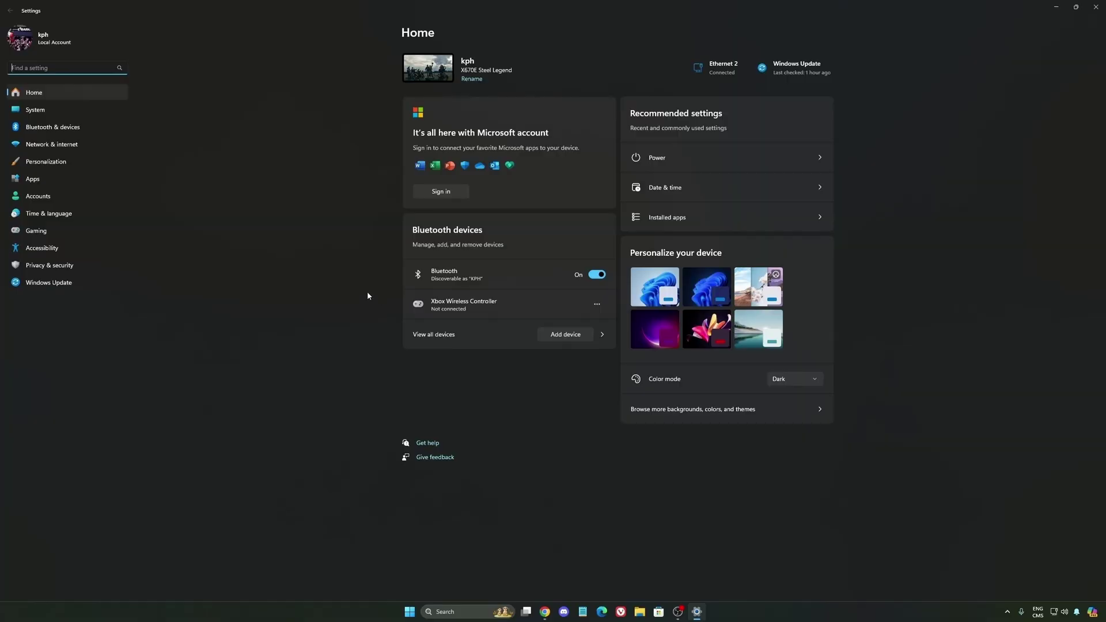
left_click(58, 233)
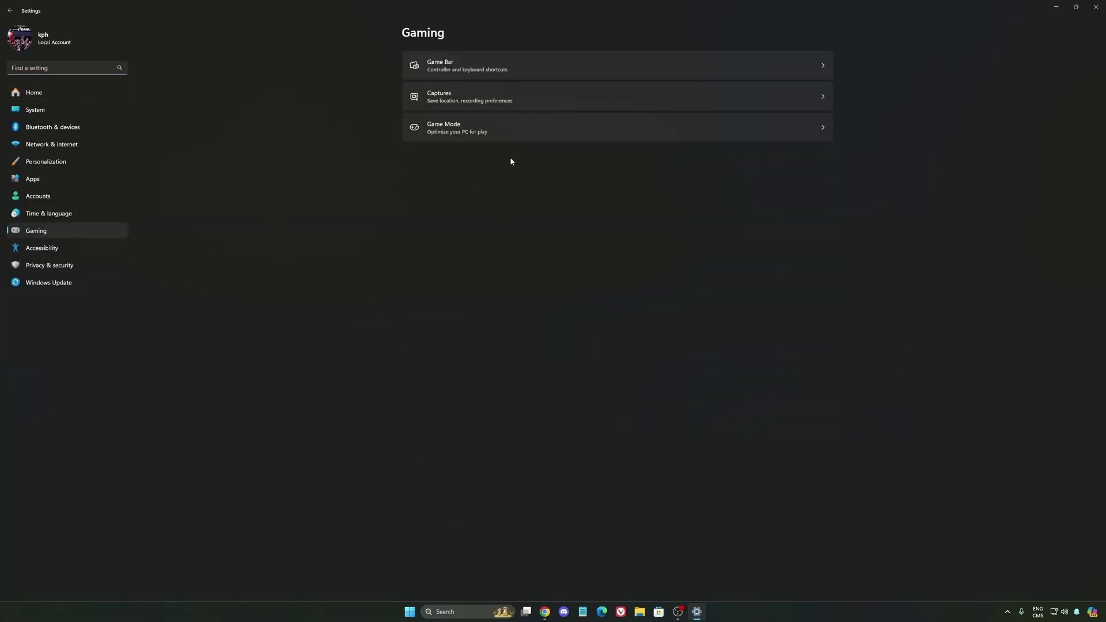
Review the Game Bar controller option and the default graphics settings for GPU scheduling, windowed games and Auto HDR
left_click(458, 66)
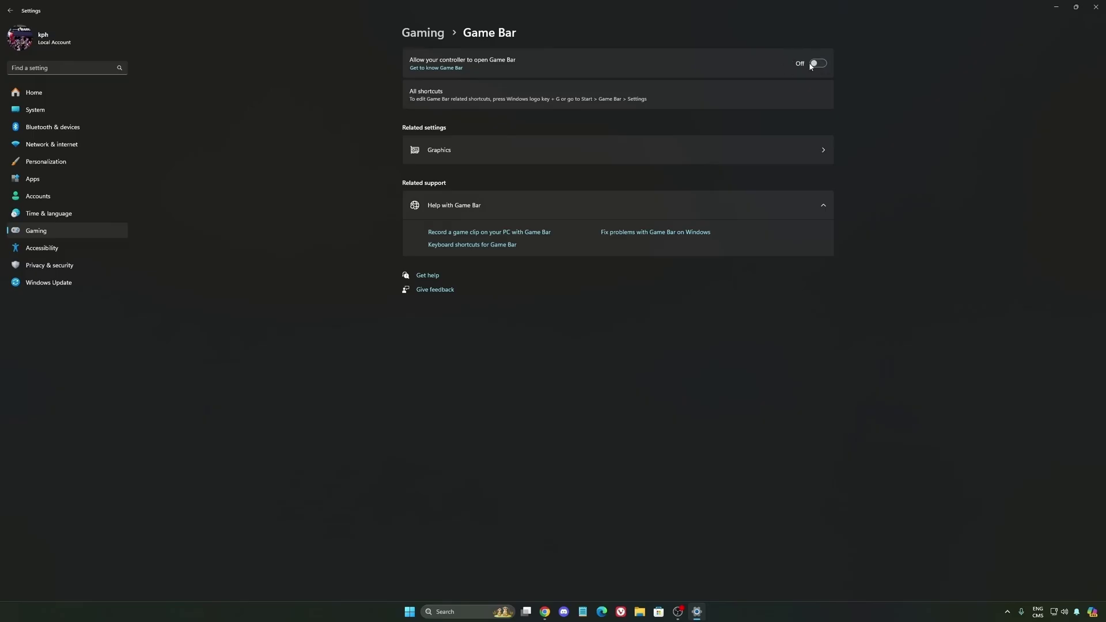
left_click(517, 154)
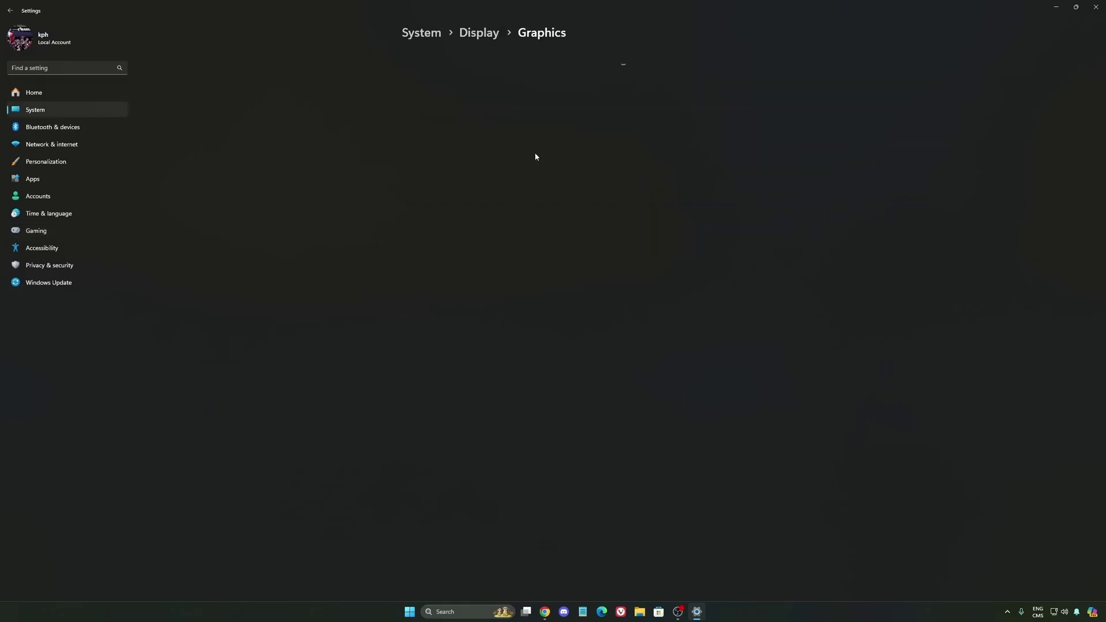
left_click(452, 77)
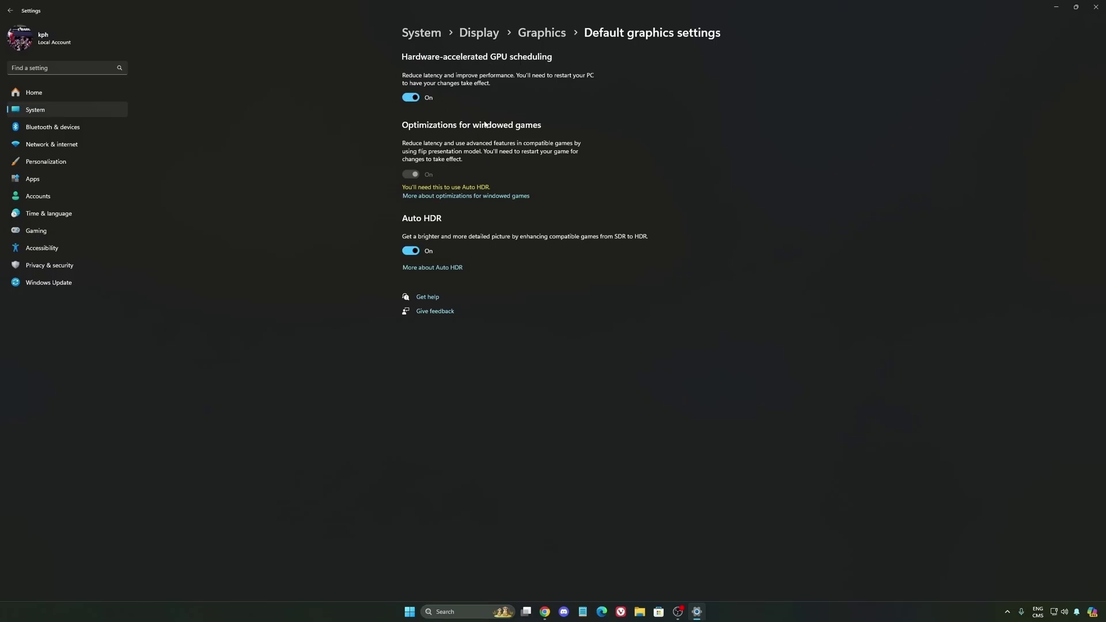
Review the Captures recording preferences and the Game Mode setting in the Gaming section
left_click(92, 235)
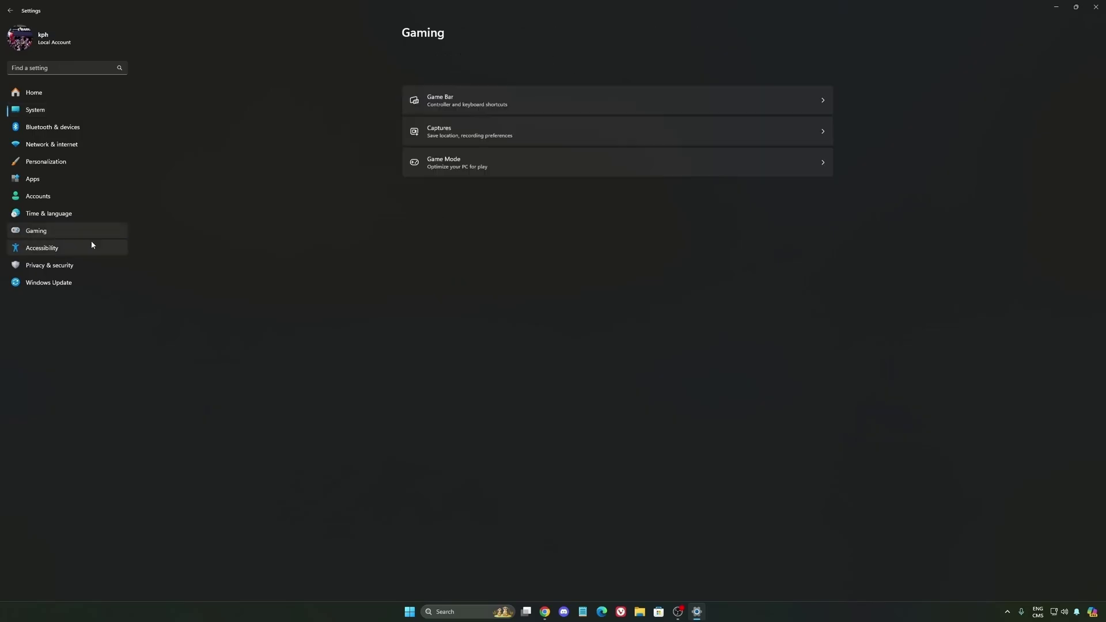
left_click(550, 105)
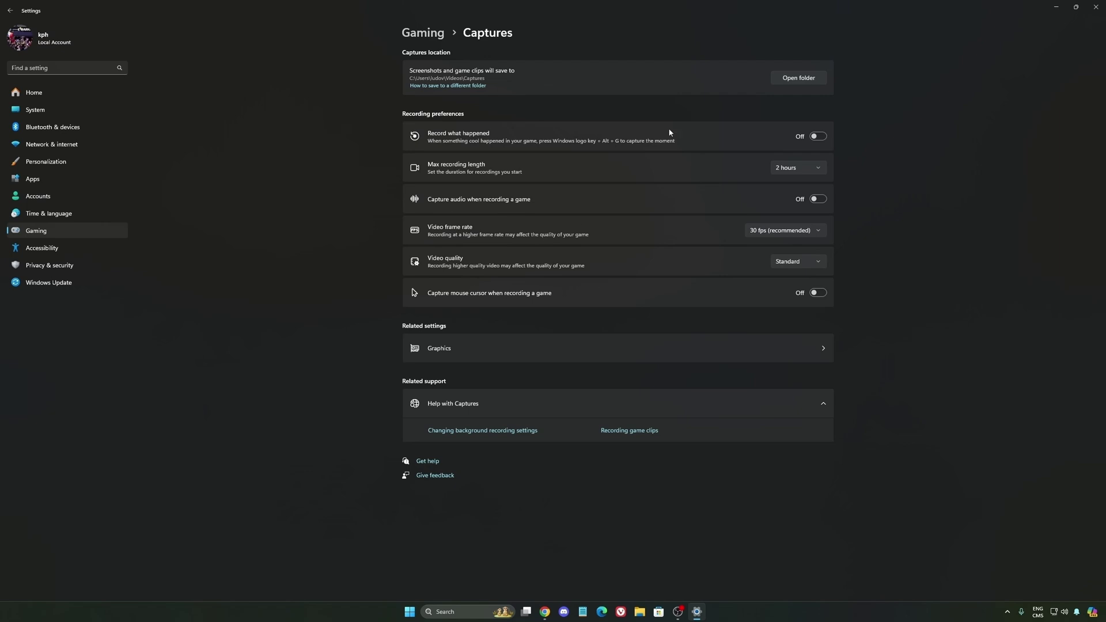
left_click(64, 232)
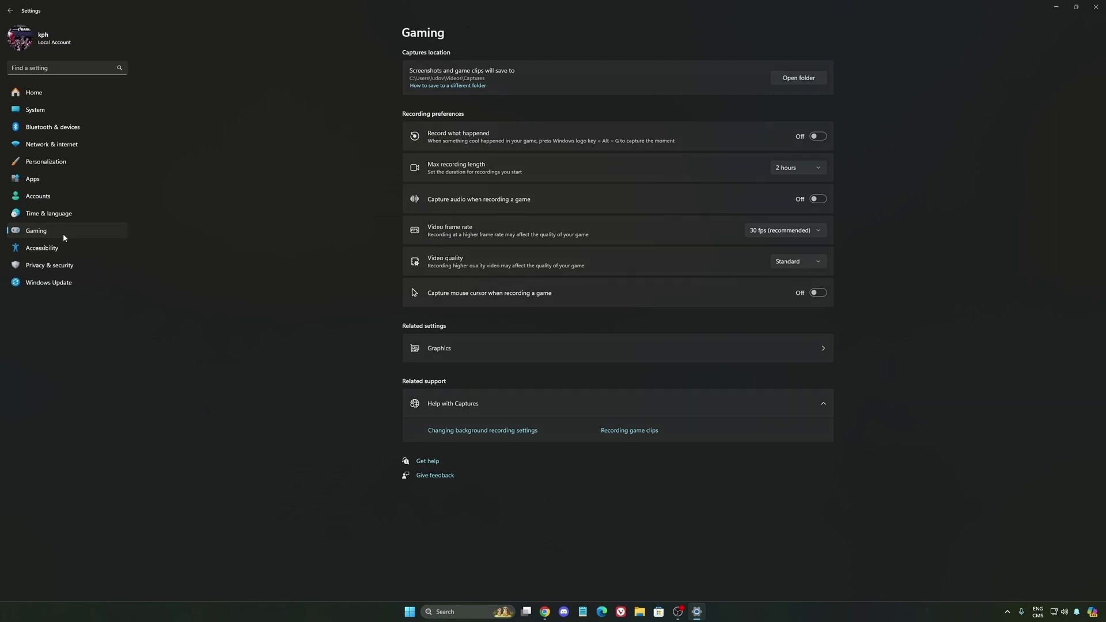
left_click(511, 130)
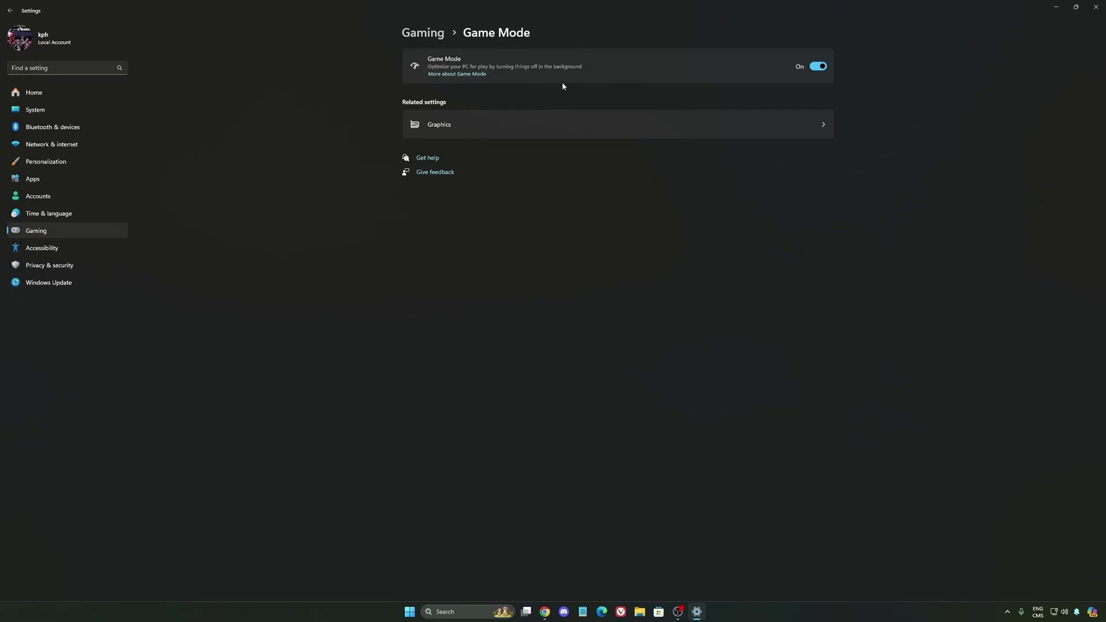
Set the system's power mode to Balanced
left_click(50, 109)
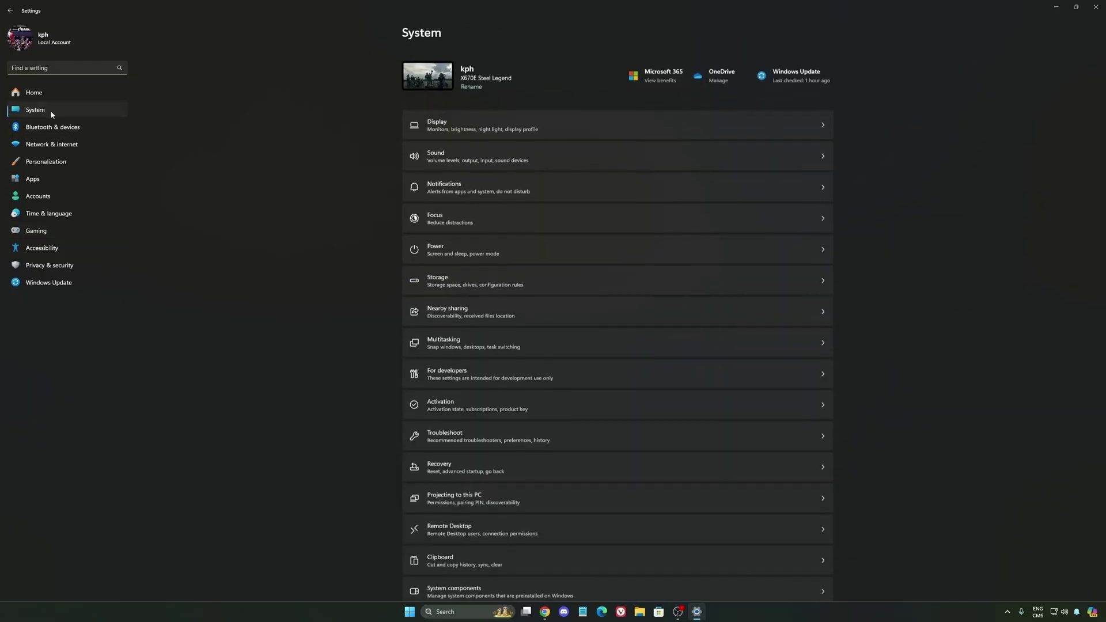
left_click(499, 246)
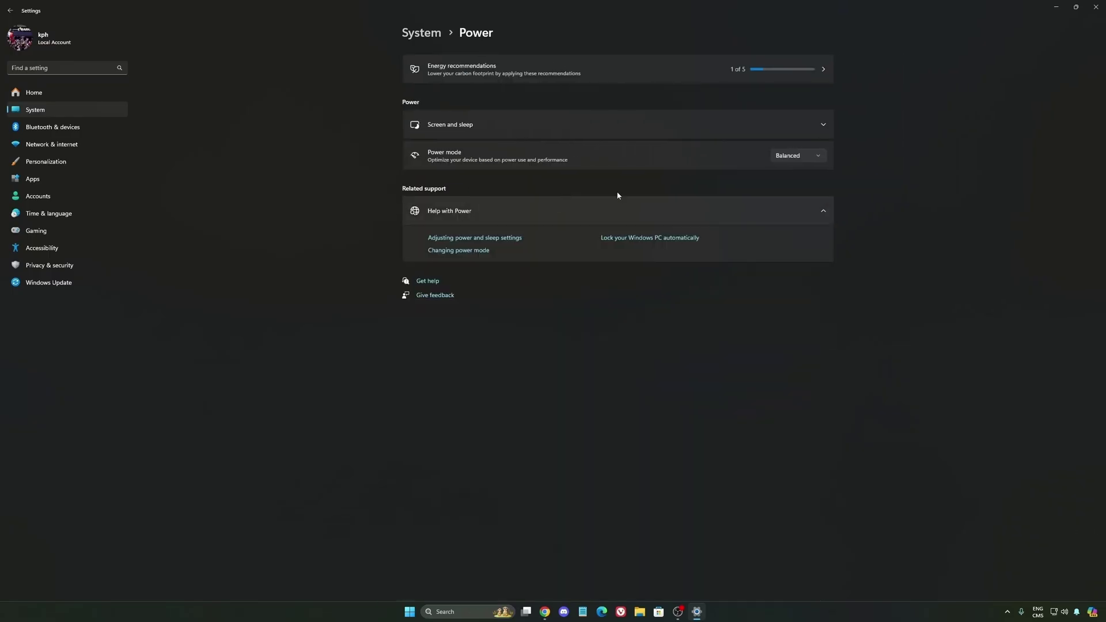
left_click(813, 157)
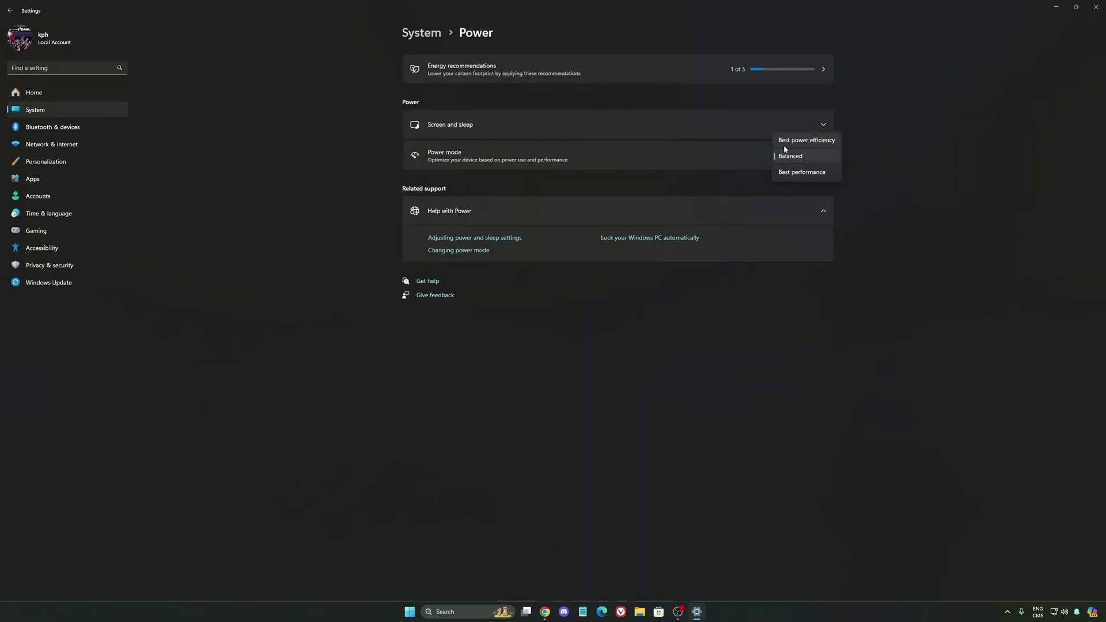
left_click(786, 156)
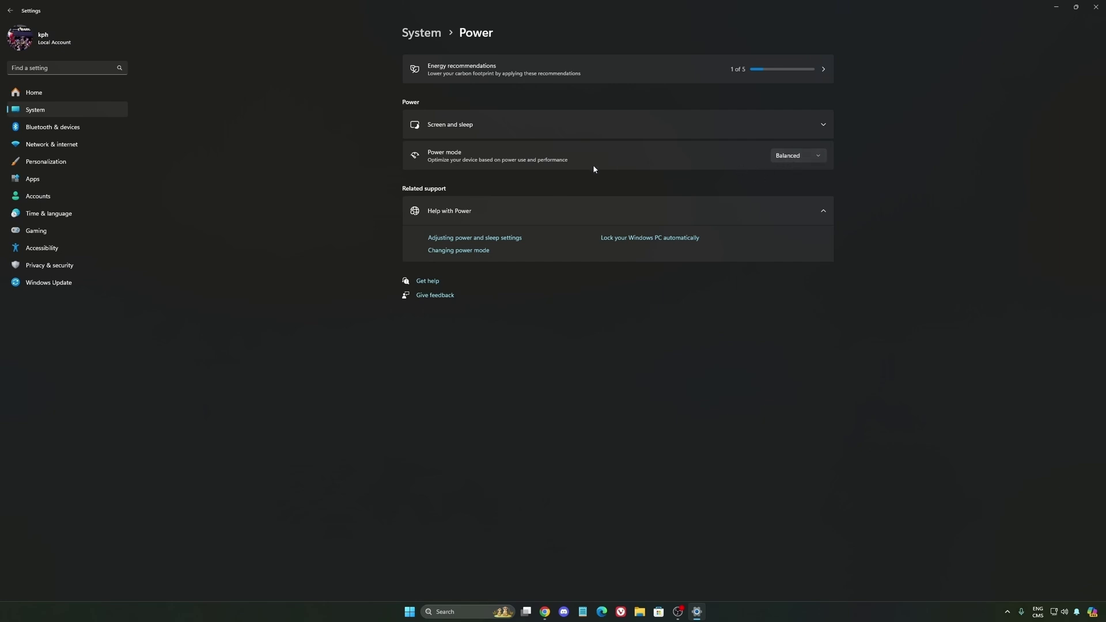
left_click(785, 156)
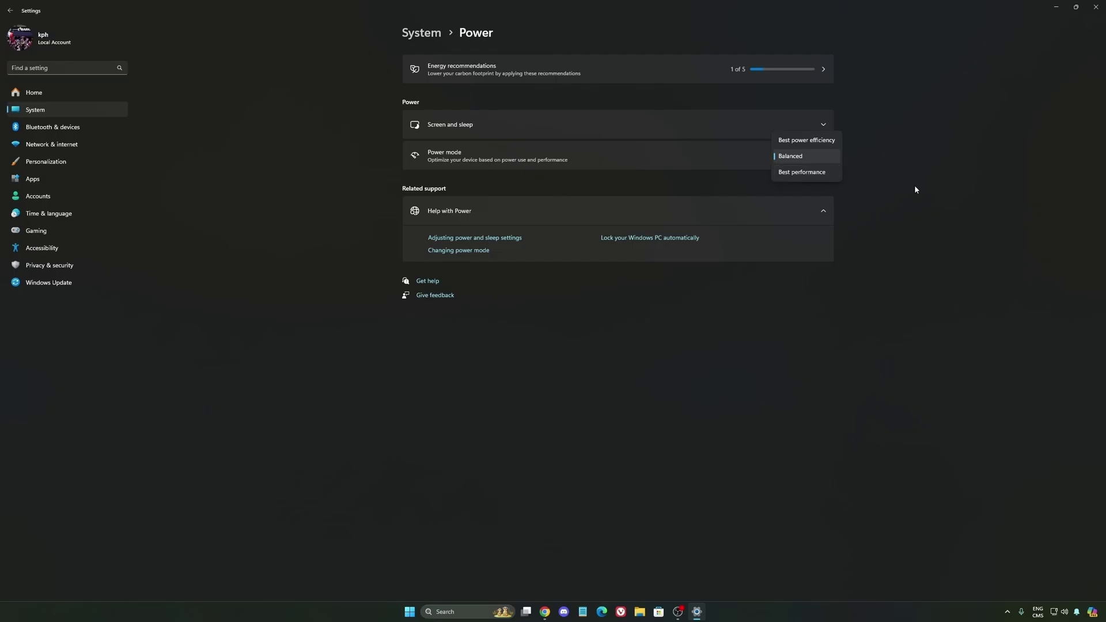
left_click(764, 152)
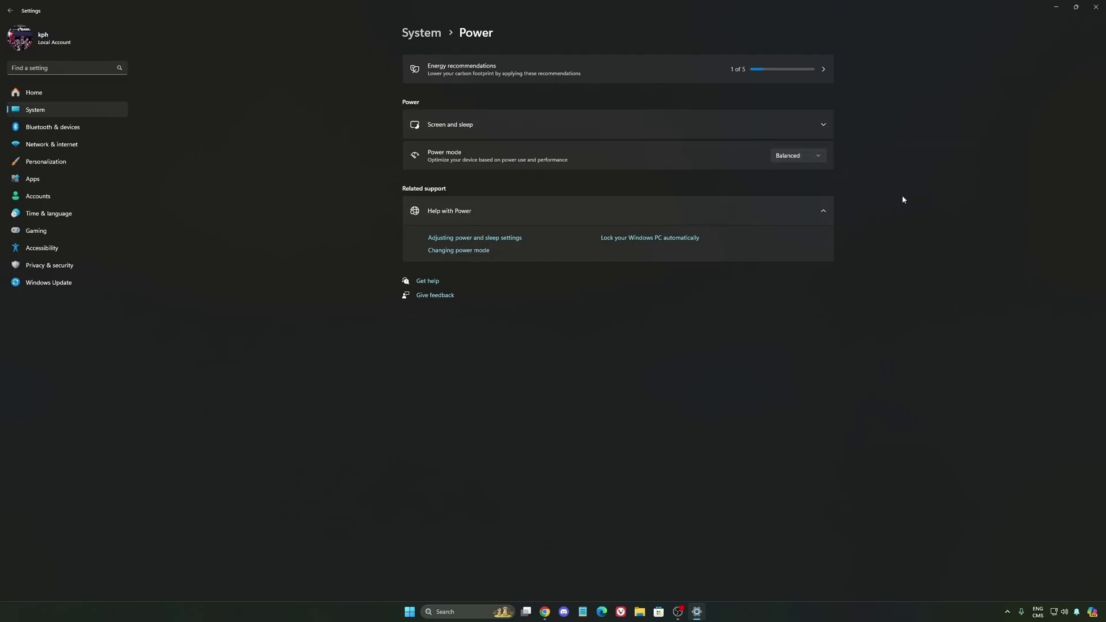
Open the Windows Update page in Settings
left_click(62, 95)
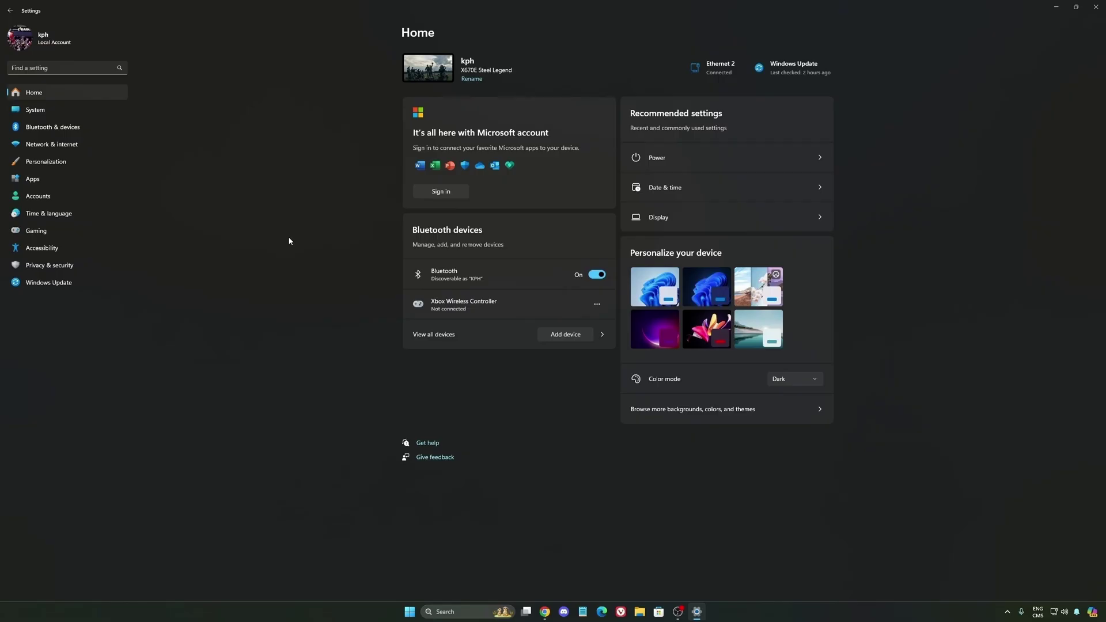
left_click(54, 283)
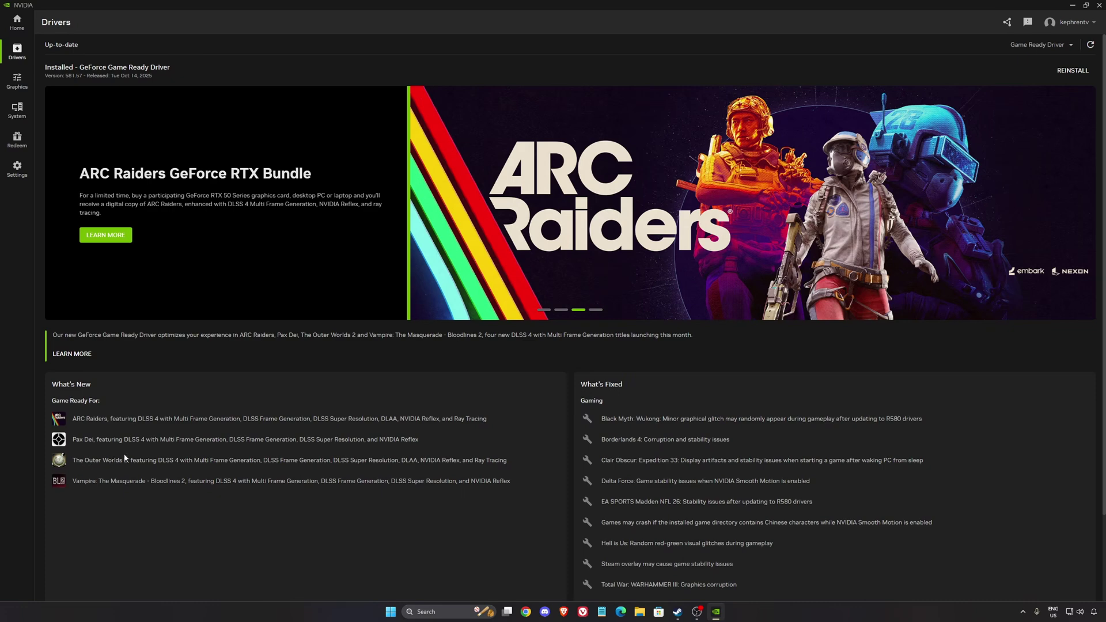
In the NVIDIA app, review The Outer Worlds 2's program settings and the global graphics driver settings
left_click(17, 81)
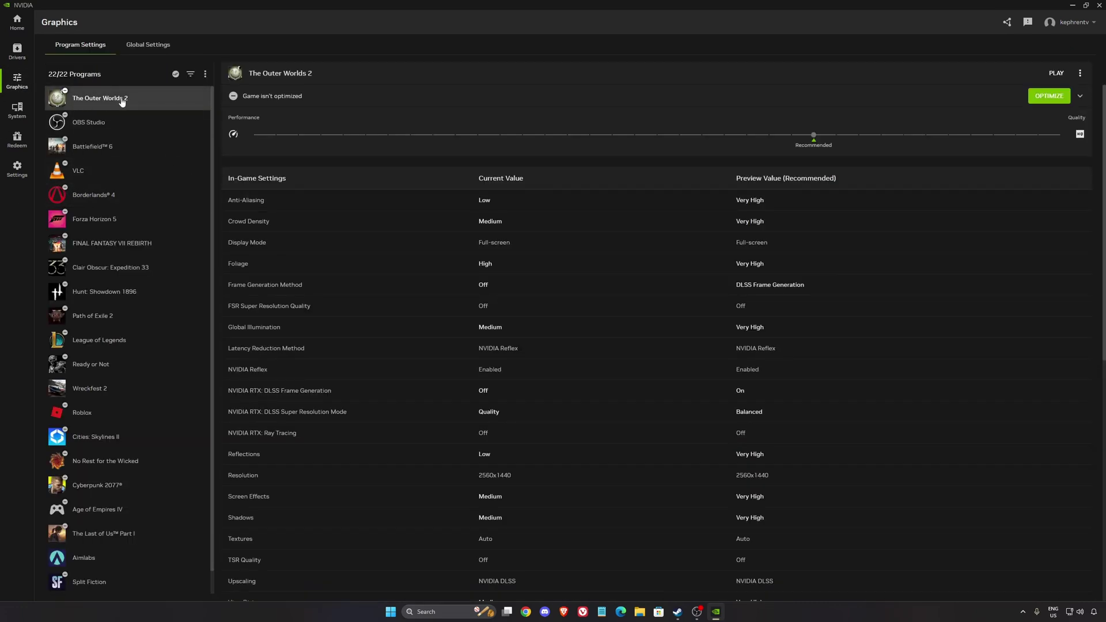
left_click(159, 48)
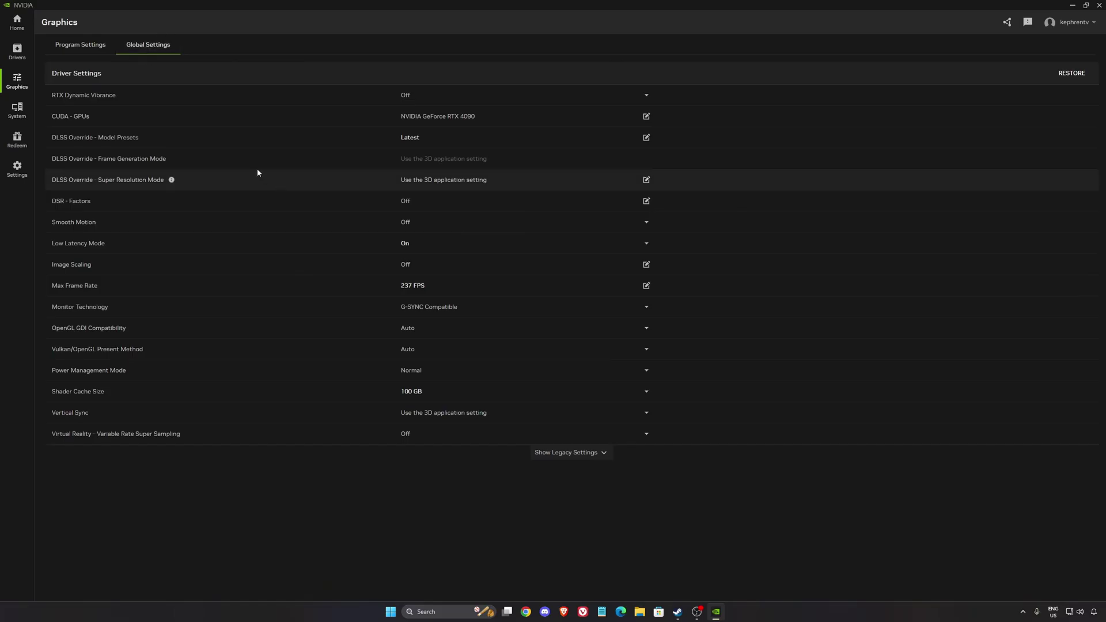
left_click(97, 44)
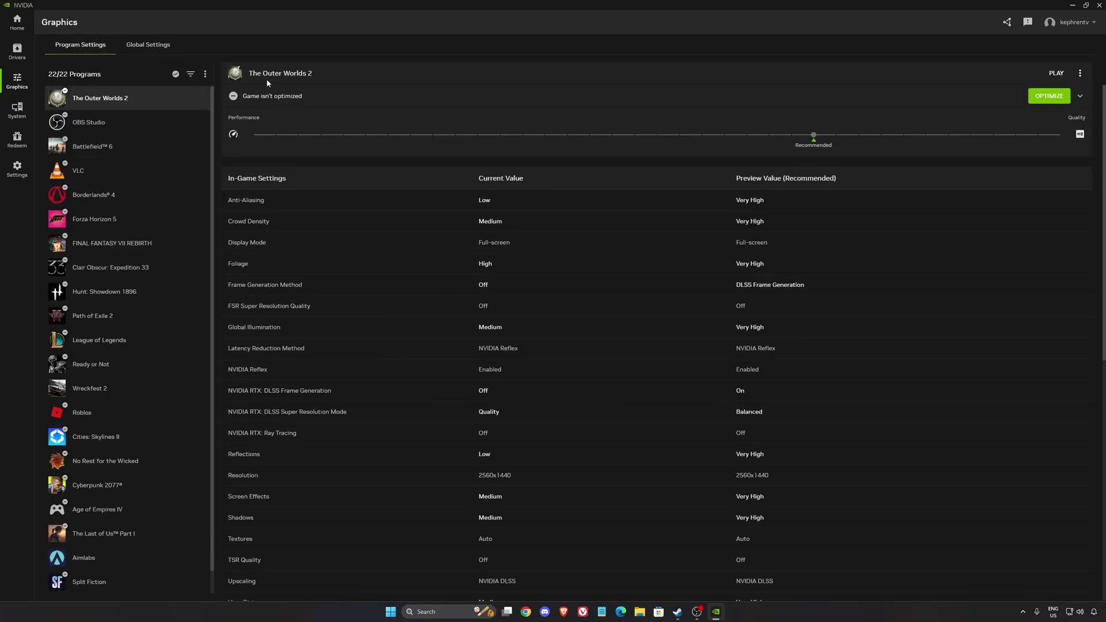
scroll(108, 161, "down", 1)
scroll(123, 418, "up", 1)
left_click(136, 43)
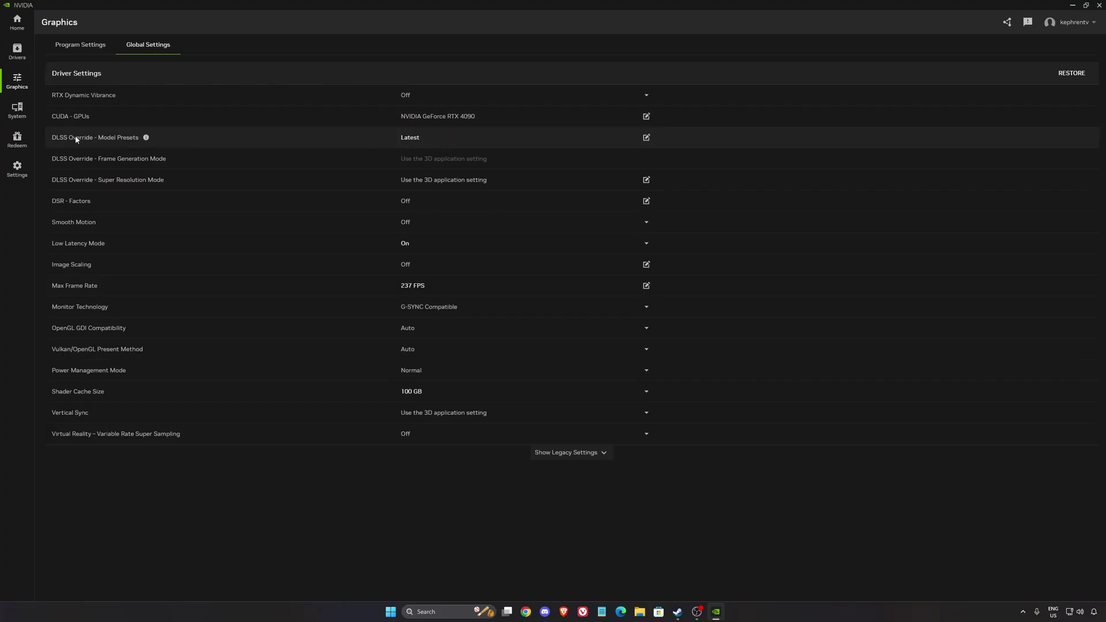
Check the global DLSS Override model presets without changing them, and set the Shader Cache Size to 100 GB
left_click(353, 140)
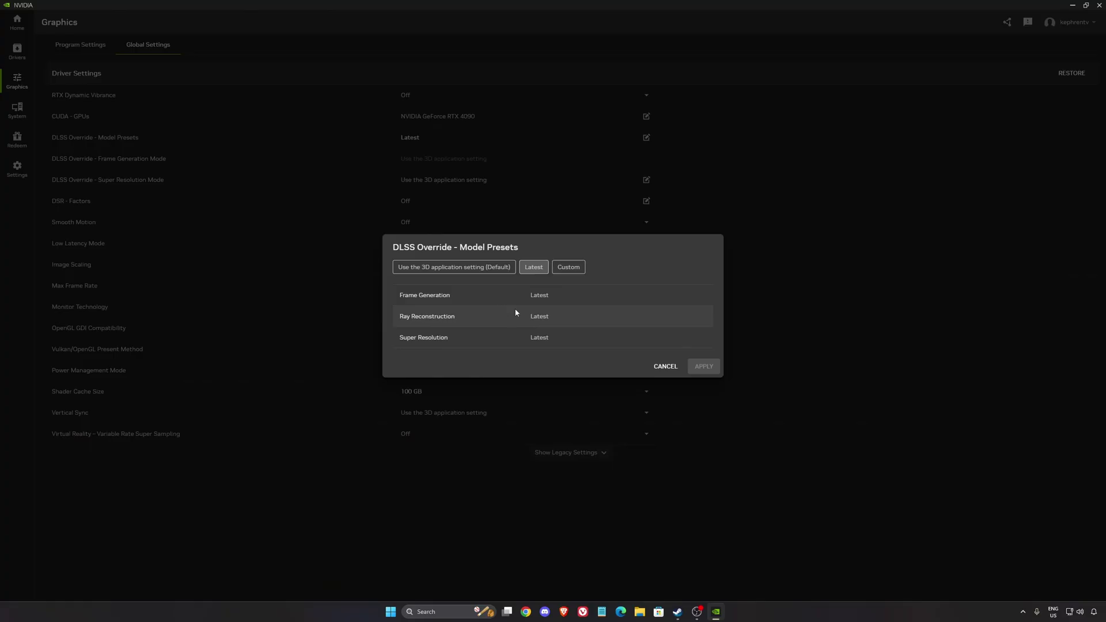
left_click(663, 366)
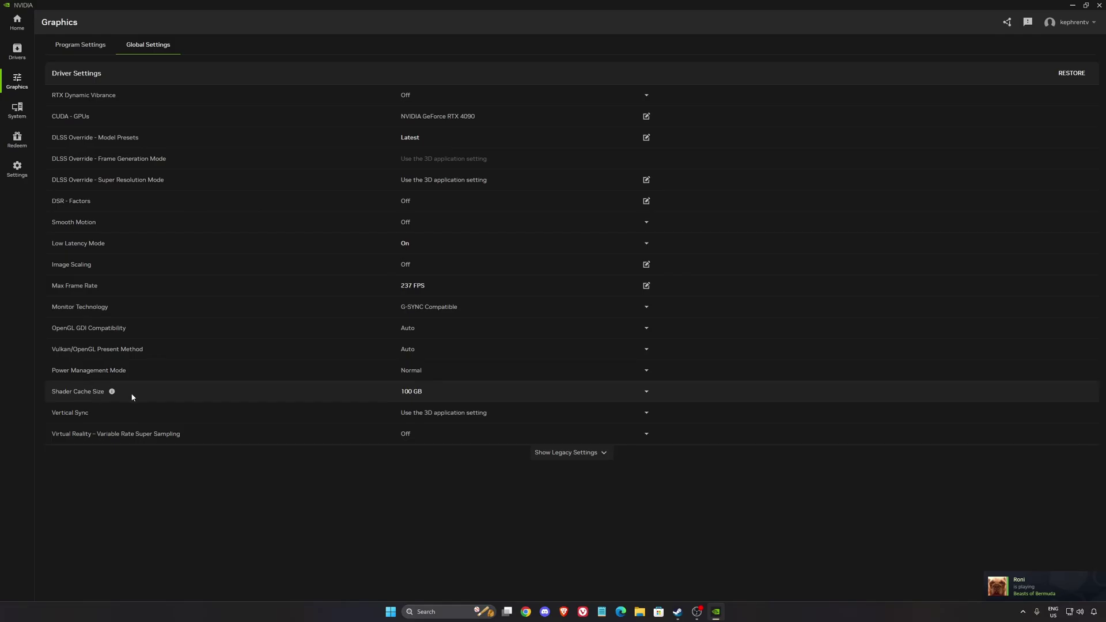
left_click(444, 397)
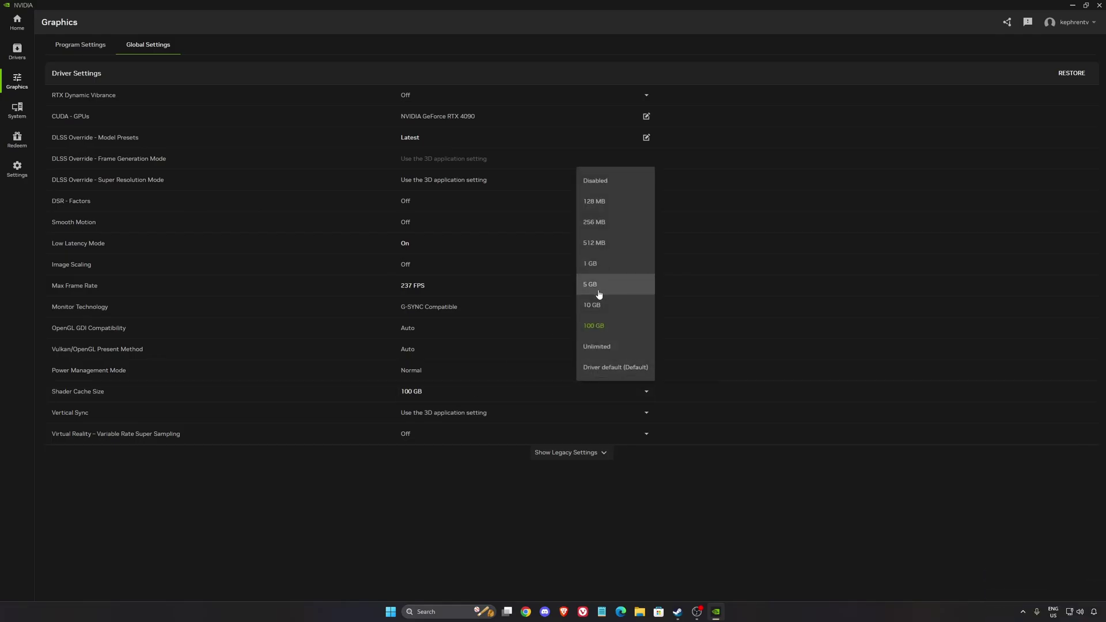
left_click(614, 334)
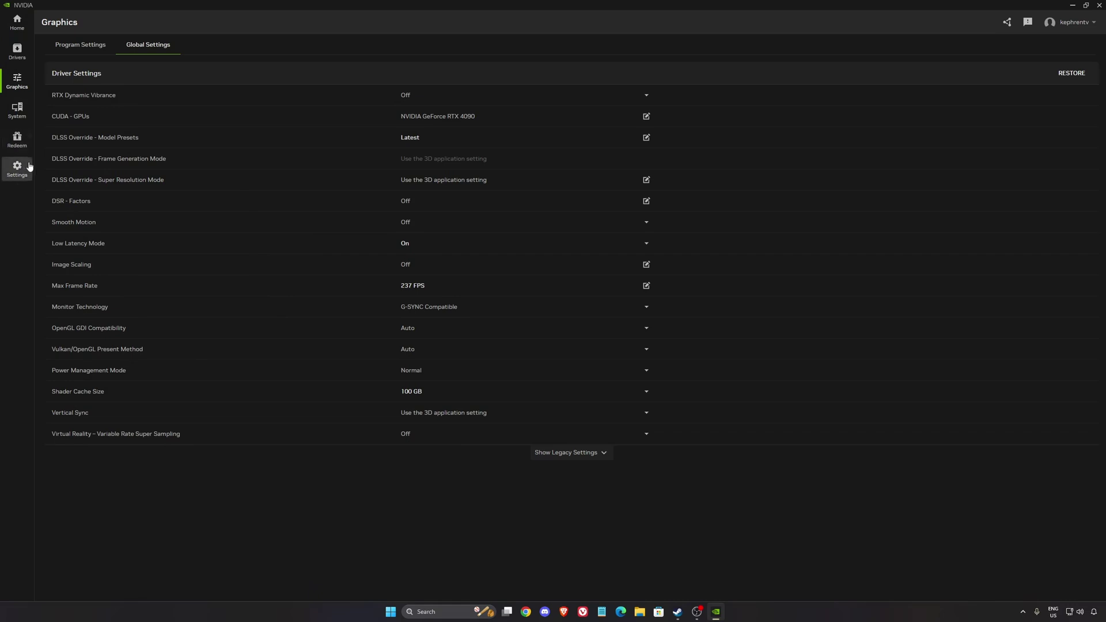
Check the G-SYNC mode in the system display settings without changing it
left_click(17, 109)
left_click(265, 108)
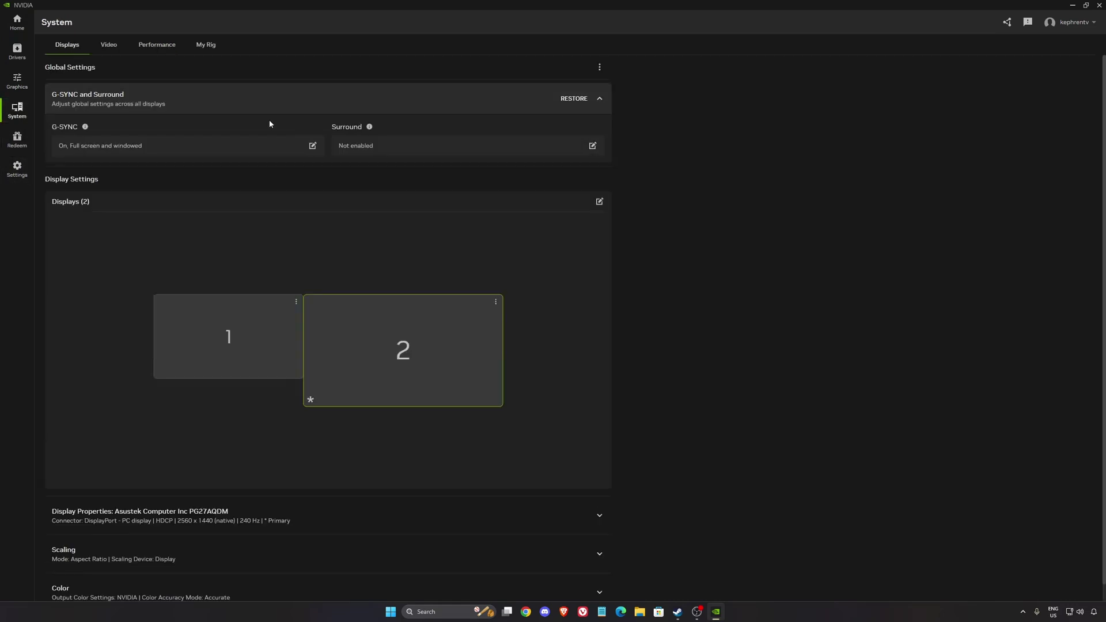
left_click(313, 145)
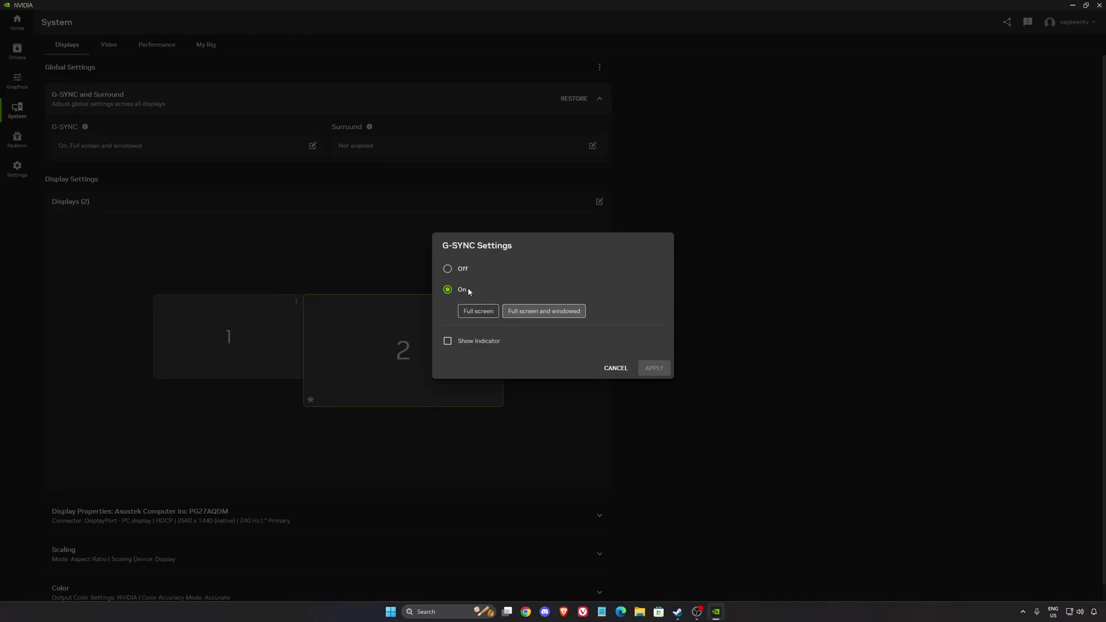
left_click(615, 370)
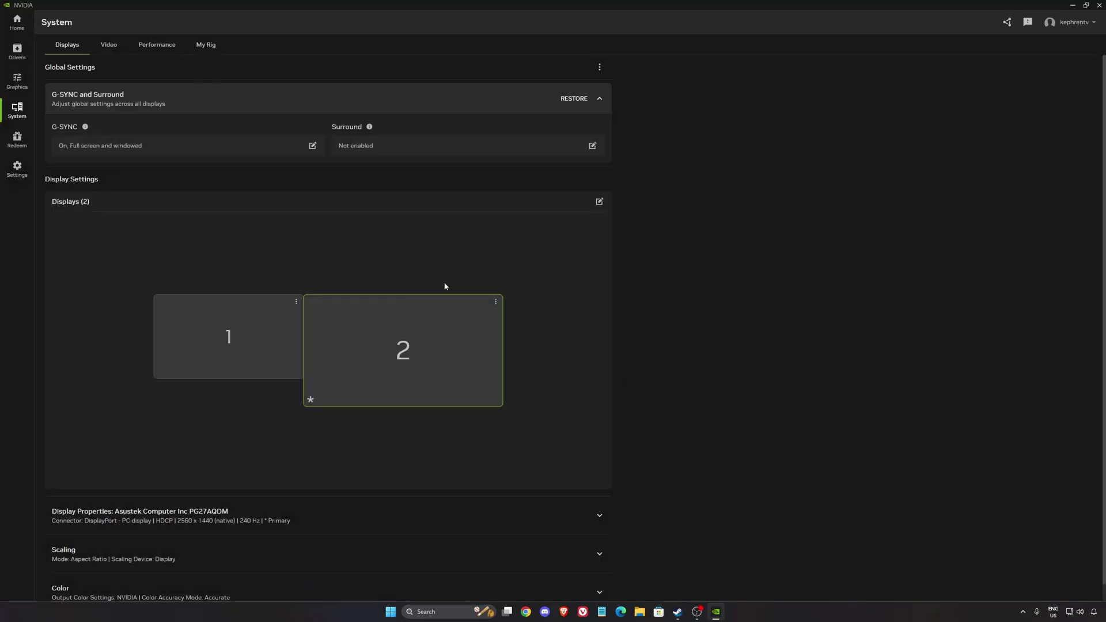
Check the resolution and the available refresh rates in the display properties of the primary Asustek PG27AQDM monitor
scroll(405, 305, "down", 1)
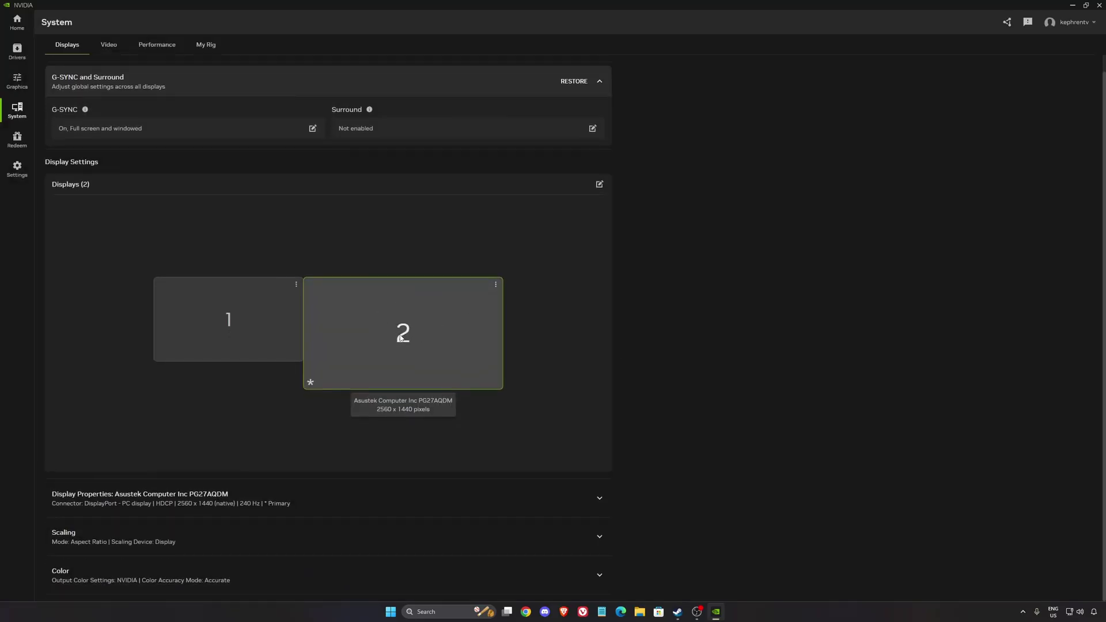
left_click(402, 502)
scroll(286, 452, "down", 3)
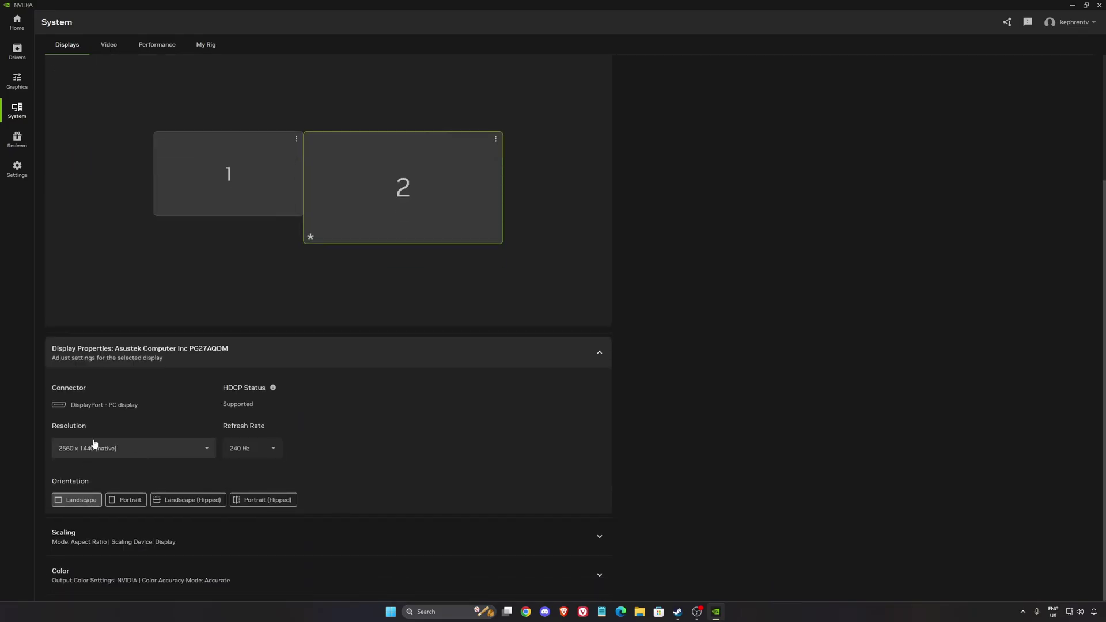
left_click(273, 450)
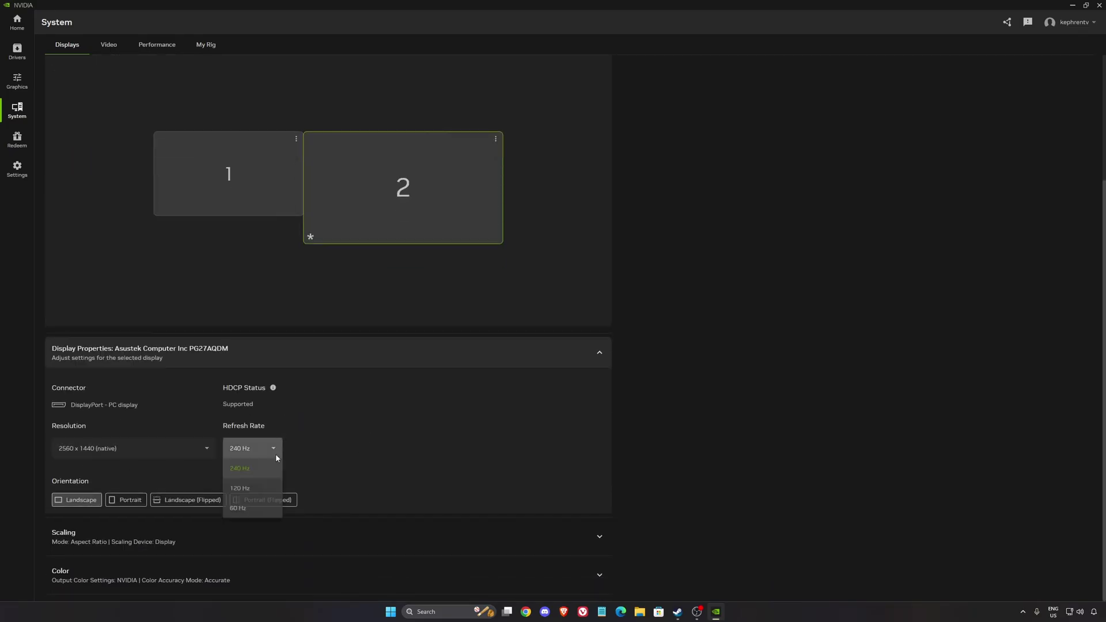
left_click(472, 458)
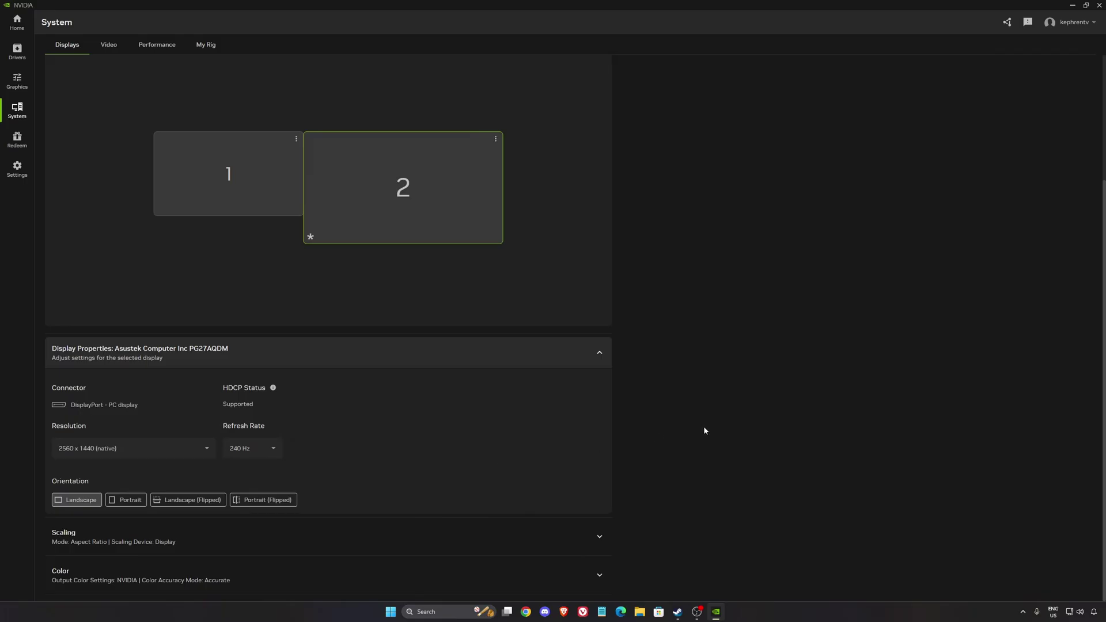
Review the primary monitor's scaling mode, scaling device and output color settings
left_click(180, 538)
scroll(277, 565, "down", 4)
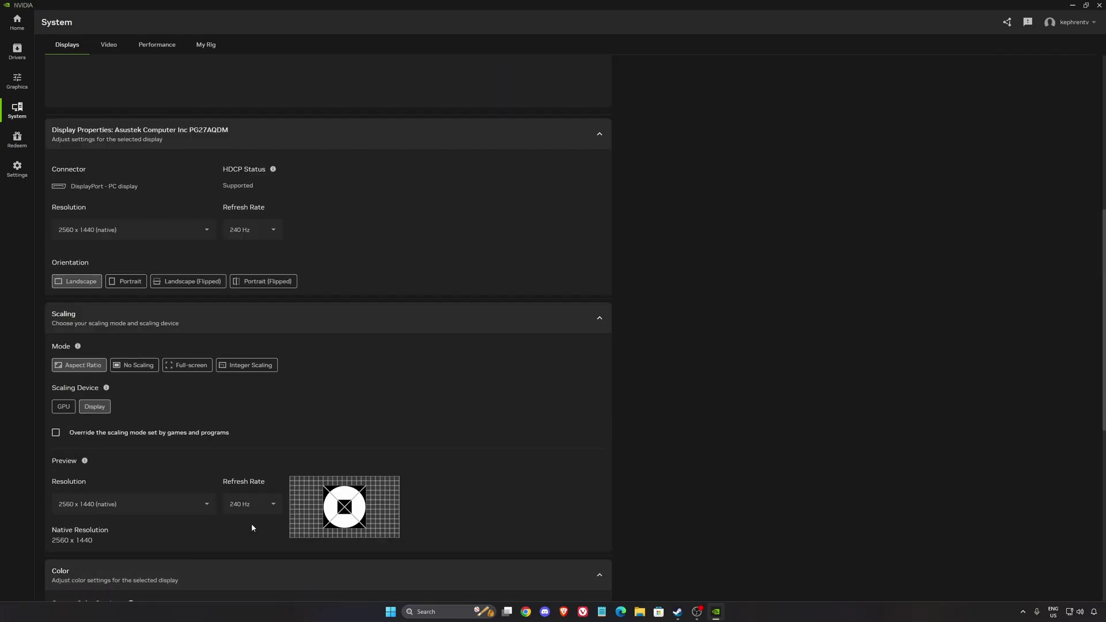
scroll(230, 507, "down", 7)
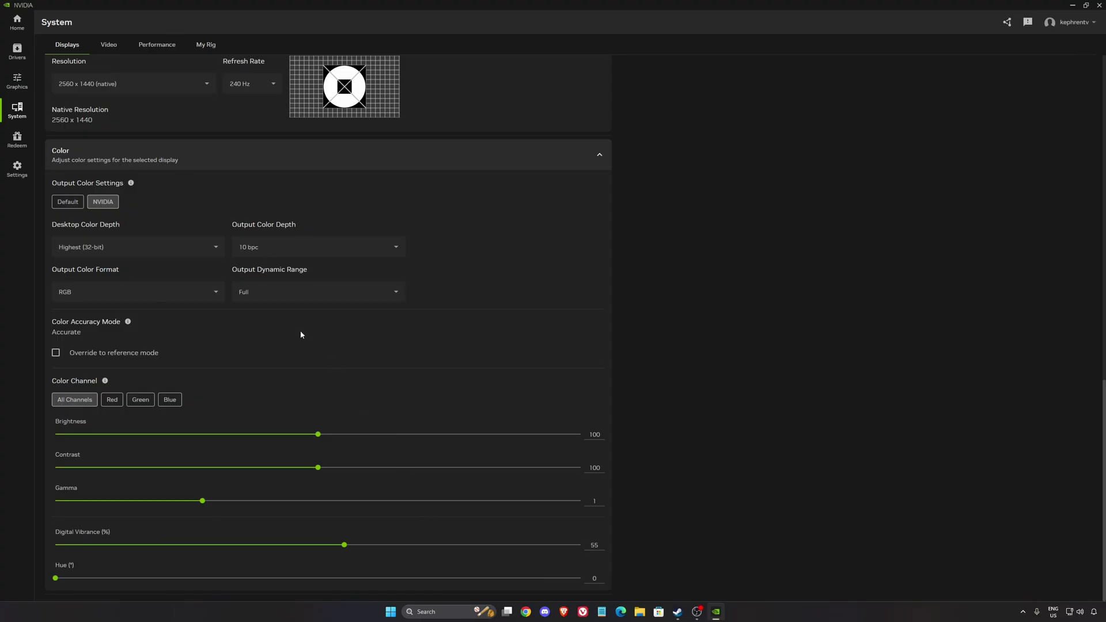
Open the system's performance settings
left_click(157, 44)
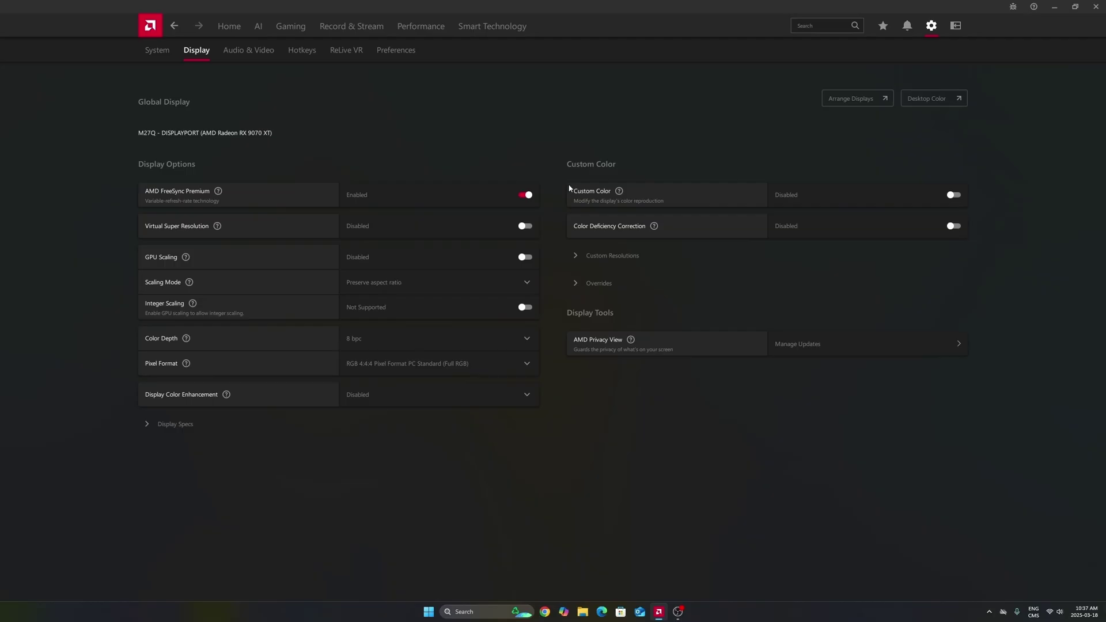
In AMD Software, view the gaming graphics settings of GPU 1 and GPU 2, leaving GPU 1, the Radeon RX 9070 XT, selected
left_click(283, 25)
left_click(203, 53)
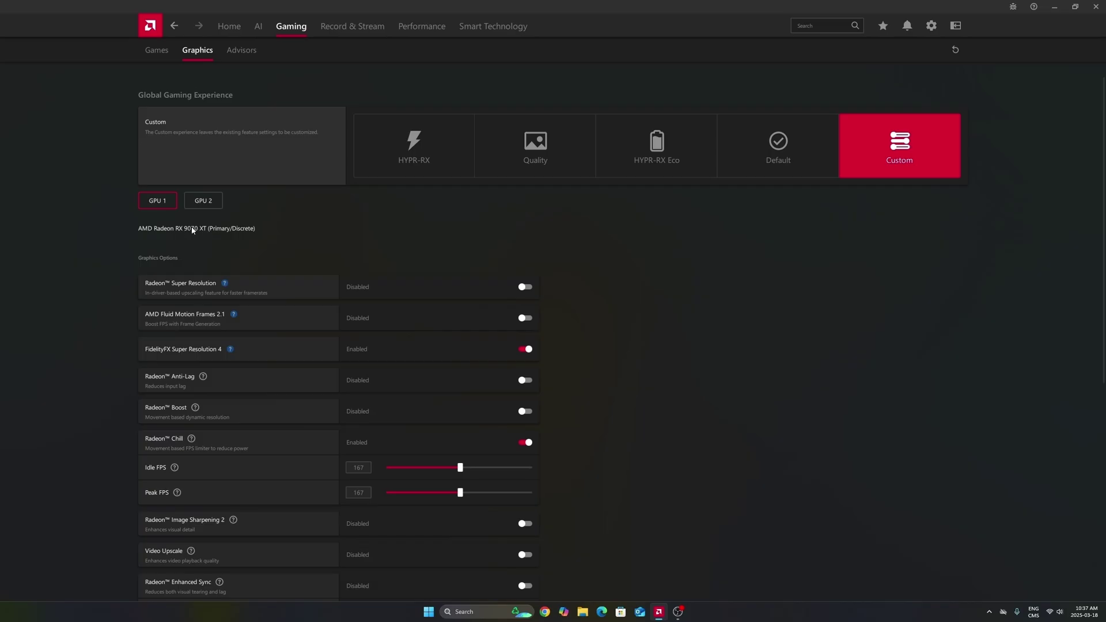
left_click(219, 205)
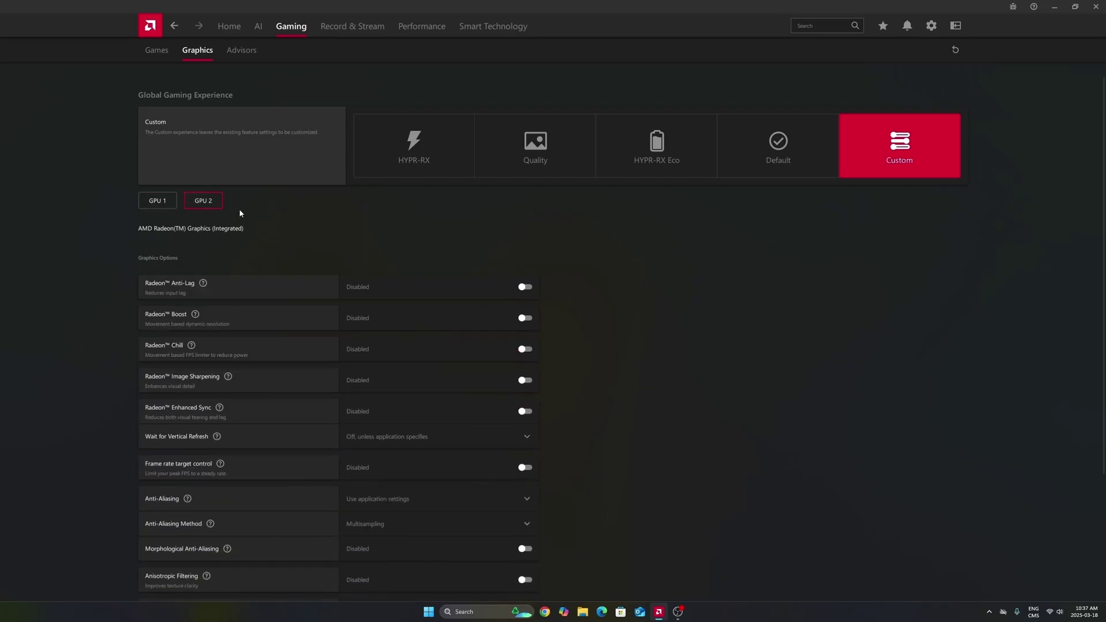
left_click(167, 203)
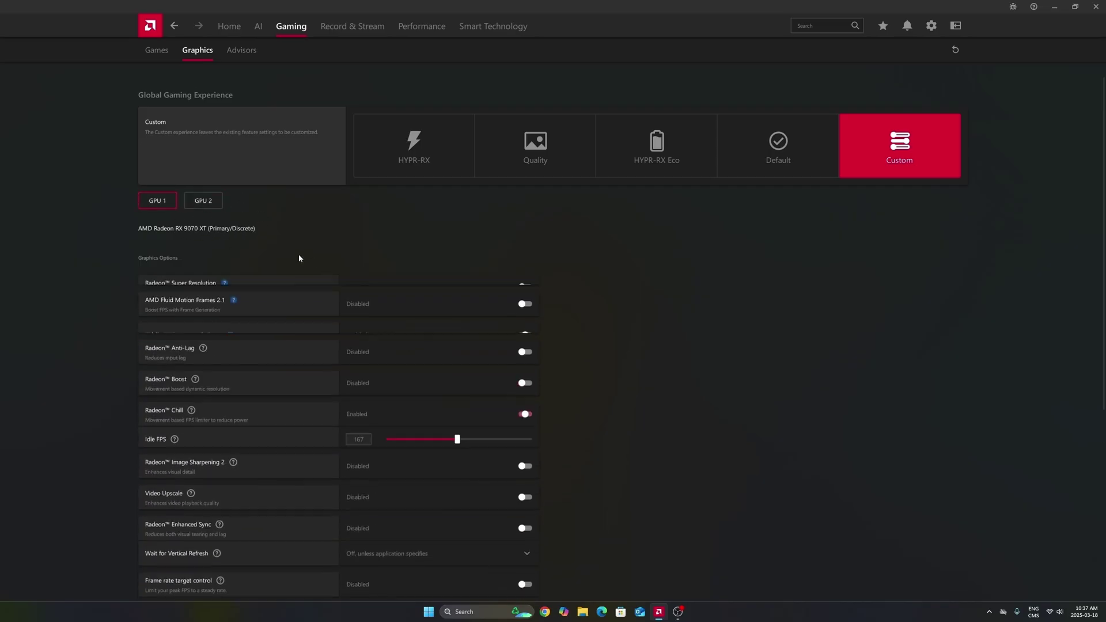
left_click(205, 204)
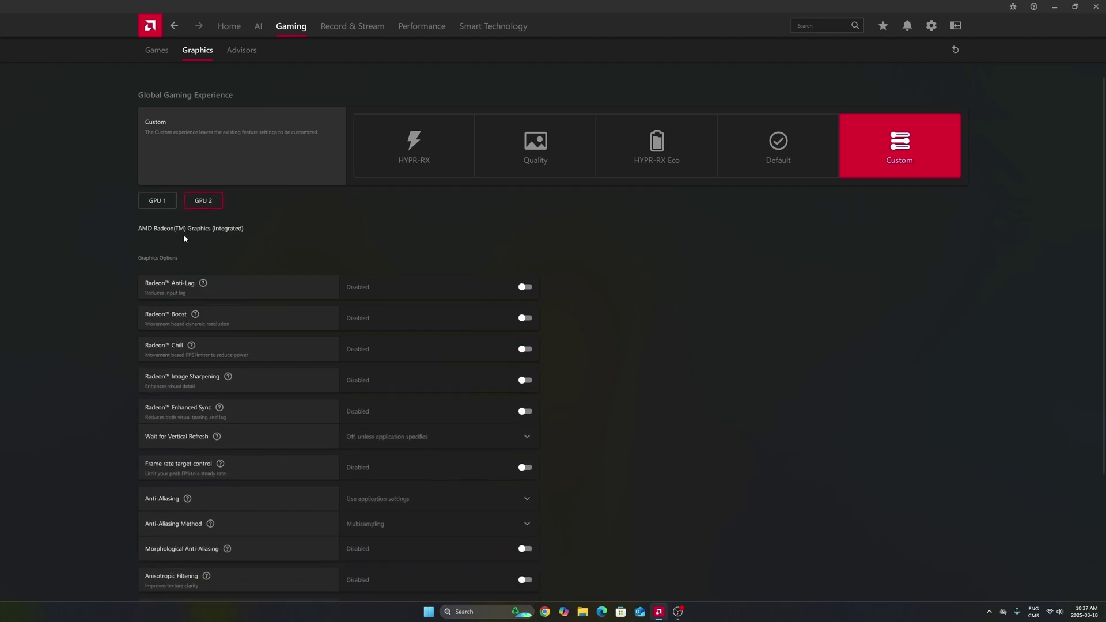
left_click(157, 201)
scroll(639, 291, "down", 1)
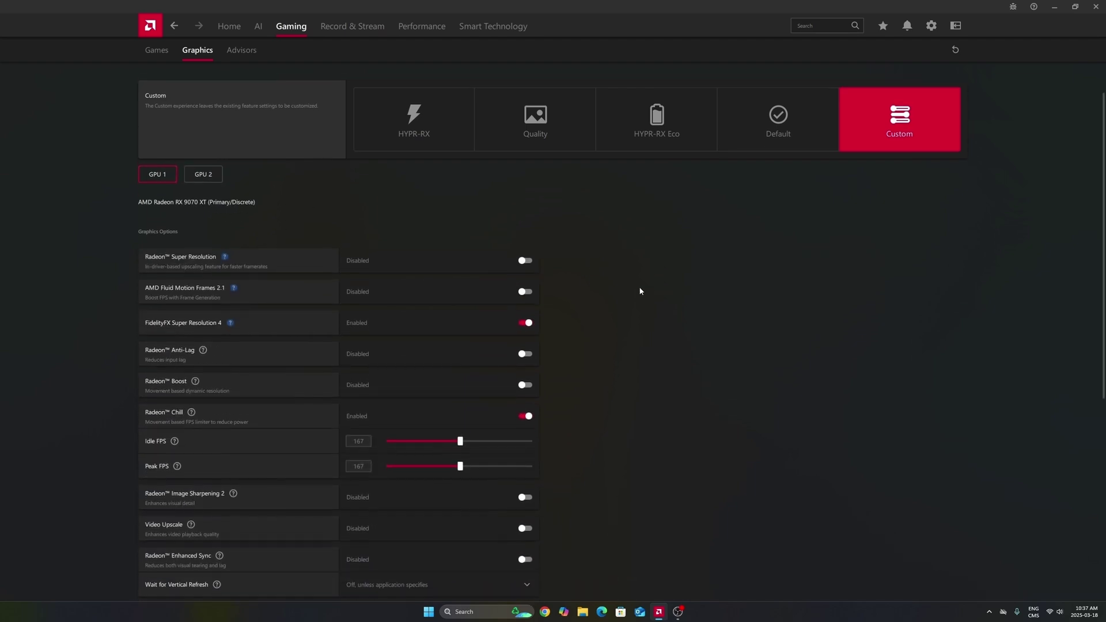
Review all the graphics options of GPU 1, from Radeon Super Resolution down to Reset Shader Cache
scroll(639, 291, "down", 2)
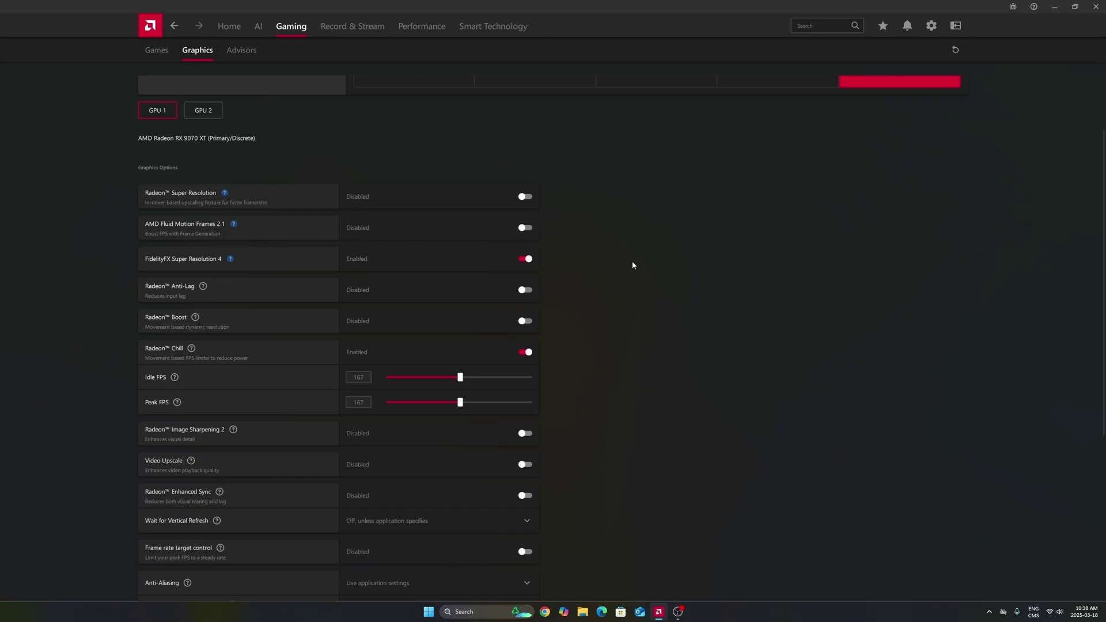
scroll(625, 251, "down", 2)
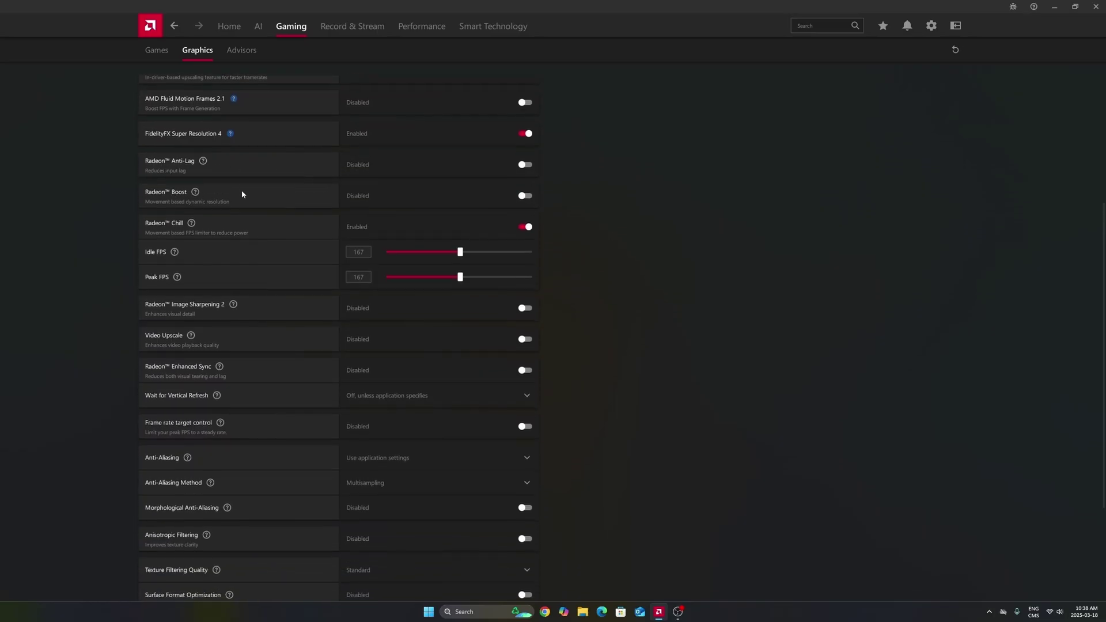
scroll(173, 198, "down", 1)
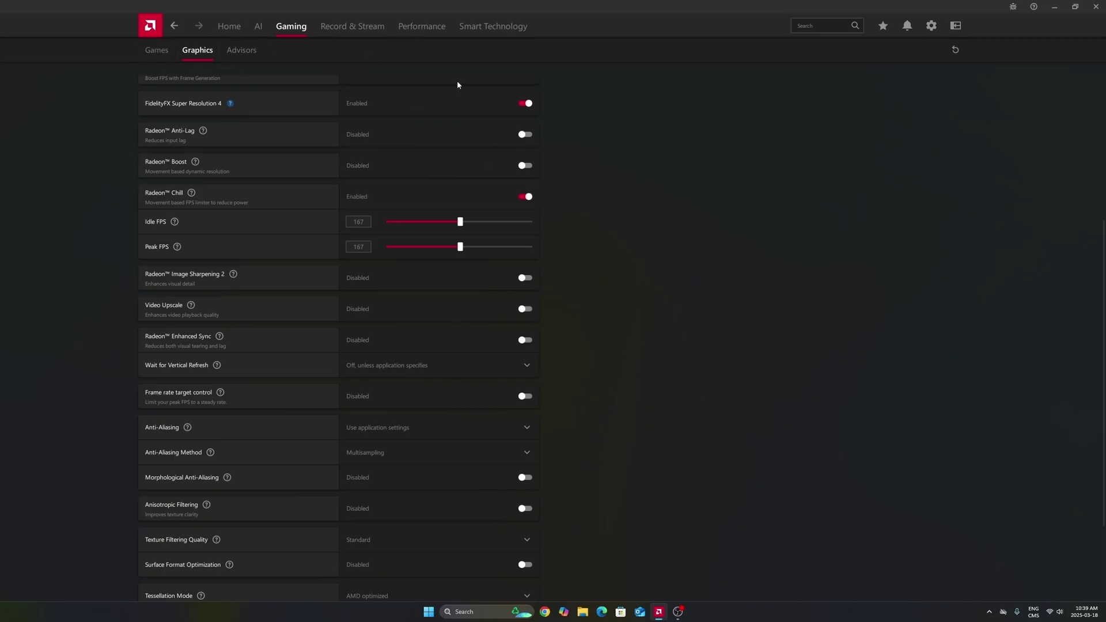
scroll(458, 84, "down", 3)
scroll(452, 447, "up", 6)
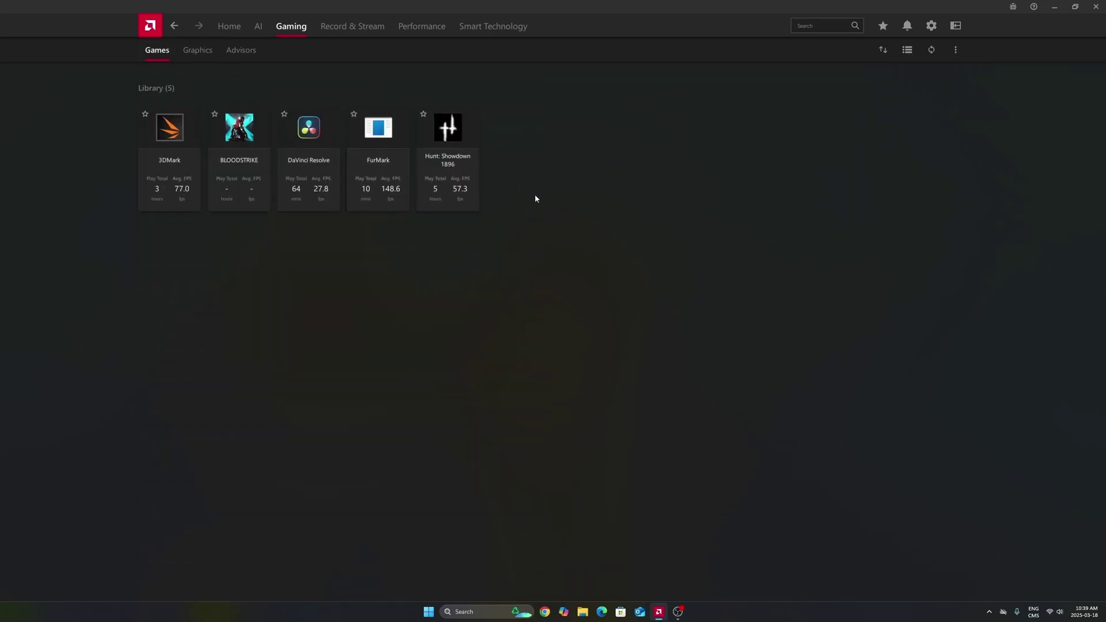
left_click(188, 56)
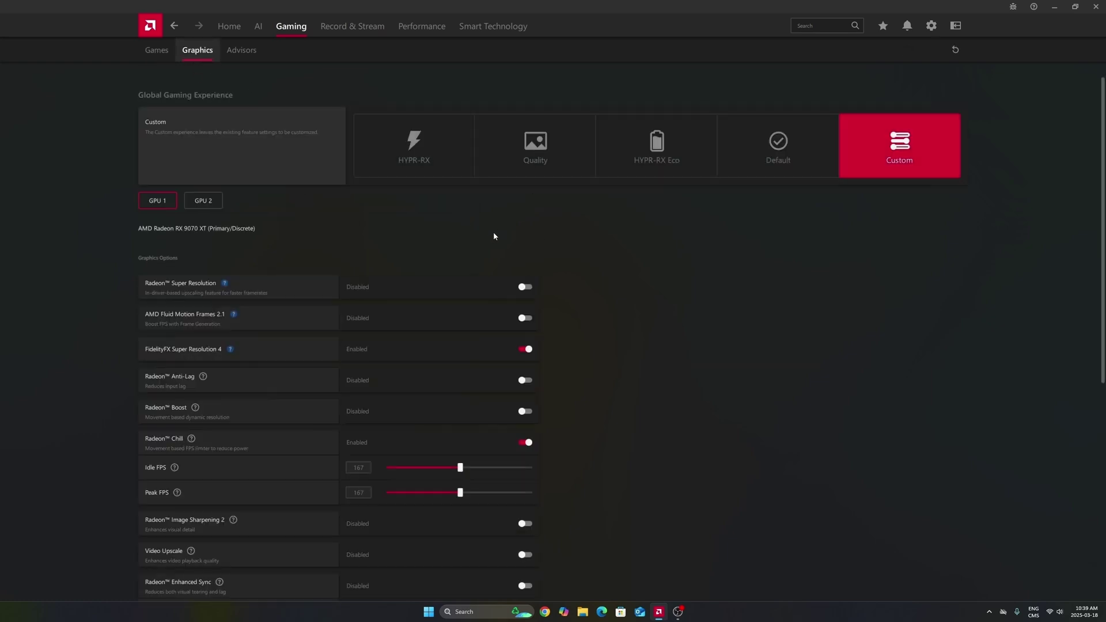
scroll(545, 316, "down", 2)
scroll(545, 316, "down", 4)
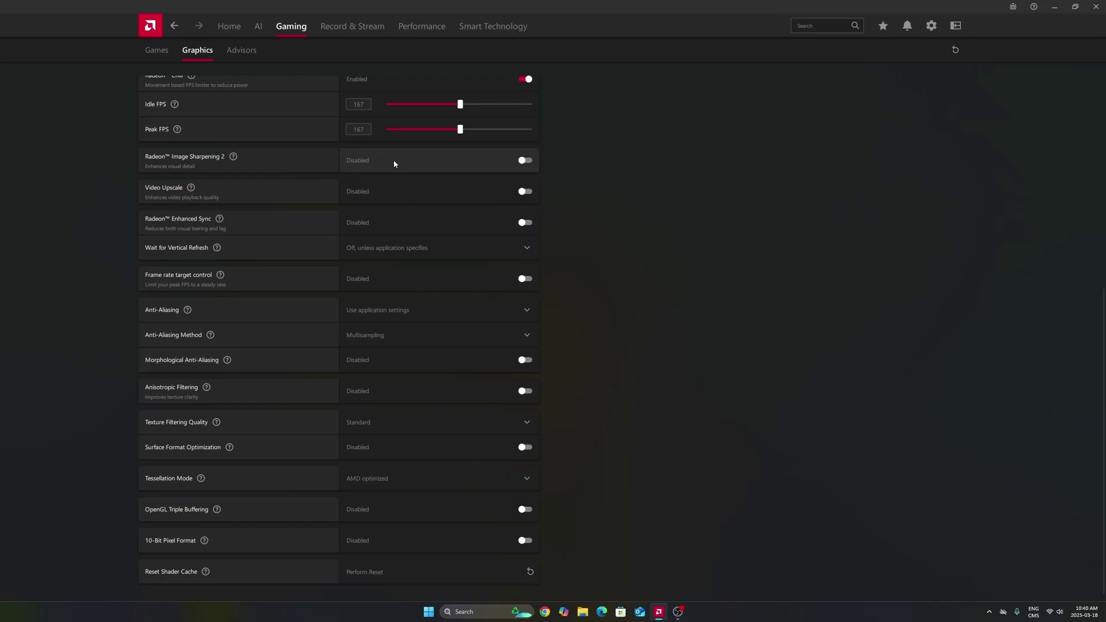
Enable Radeon Image Sharpening 2 briefly to check its options, disable it again, and look over the remaining graphics options
left_click(525, 160)
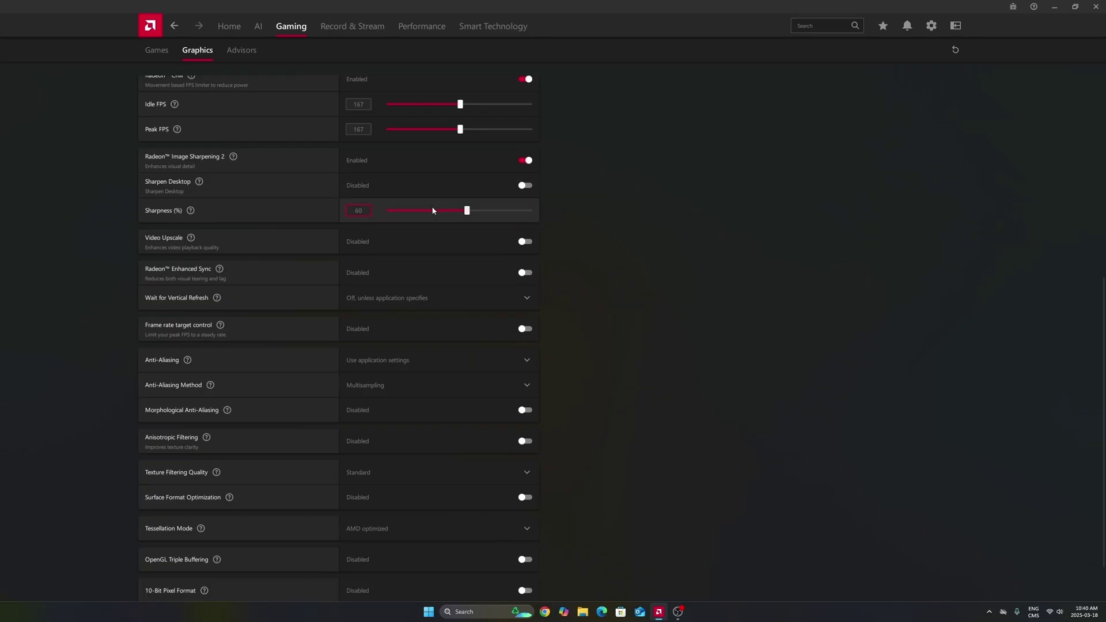
left_click(526, 163)
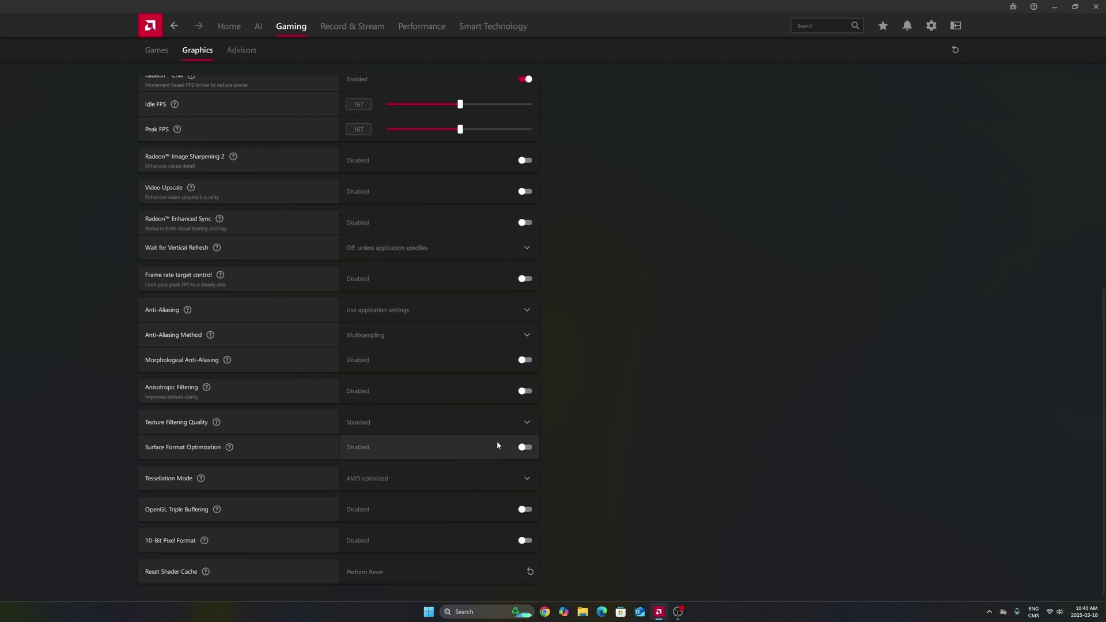
scroll(498, 445, "down", 1)
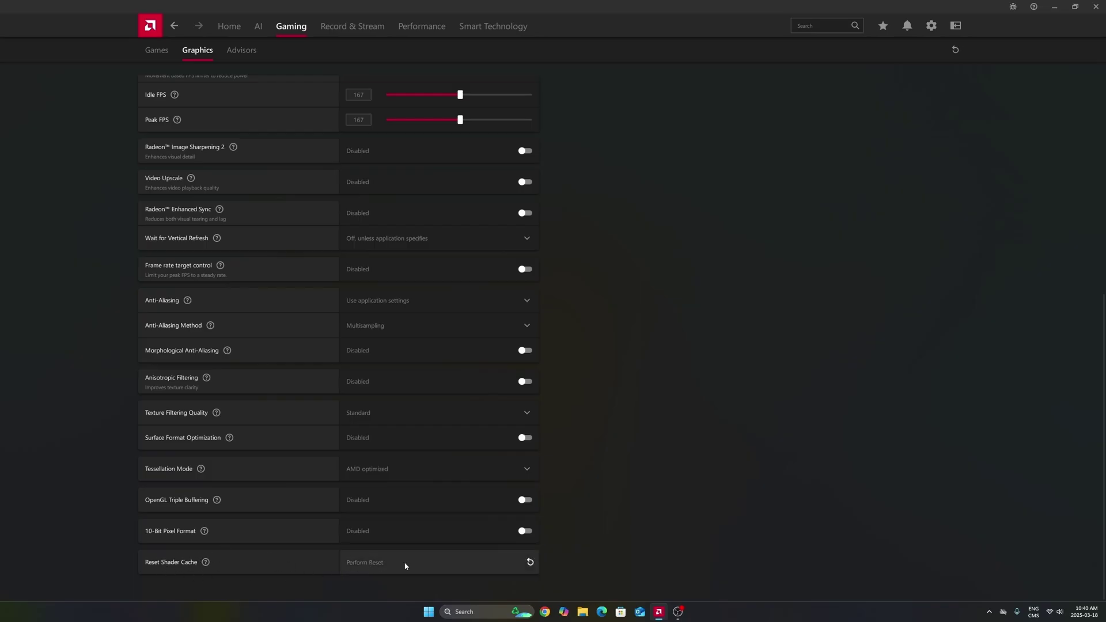
scroll(611, 325, "up", 5)
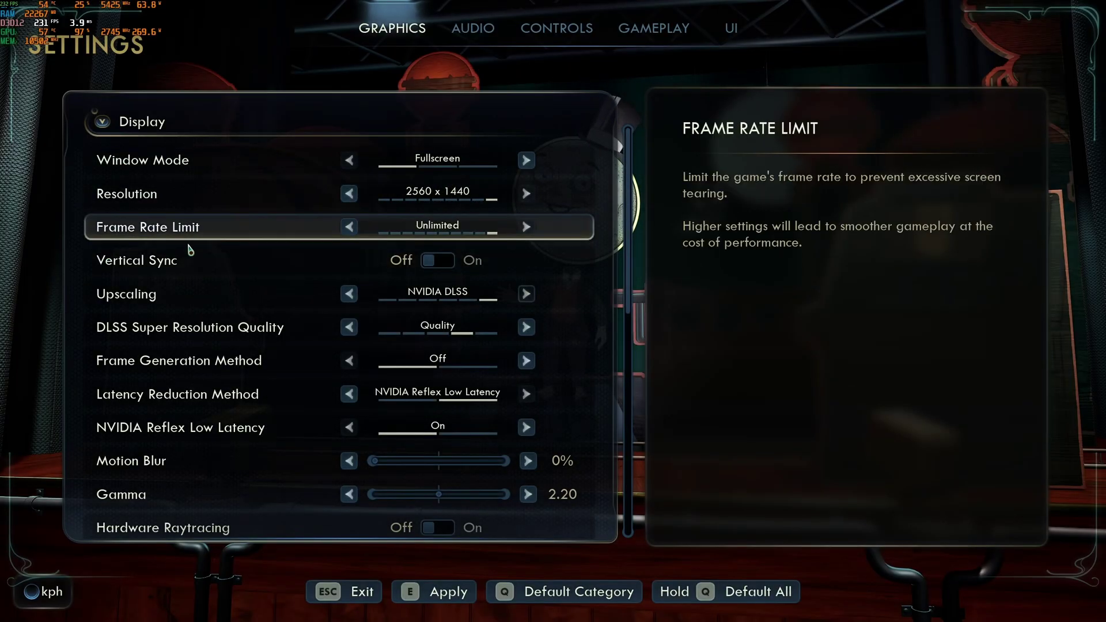
In The Outer Worlds 2, go through the Frame Rate Limit options, including 144, and return the limit to Unlimited
left_click(349, 226)
left_click(349, 227)
left_click(349, 227)
left_click(349, 226)
left_click(349, 226)
left_click(349, 226)
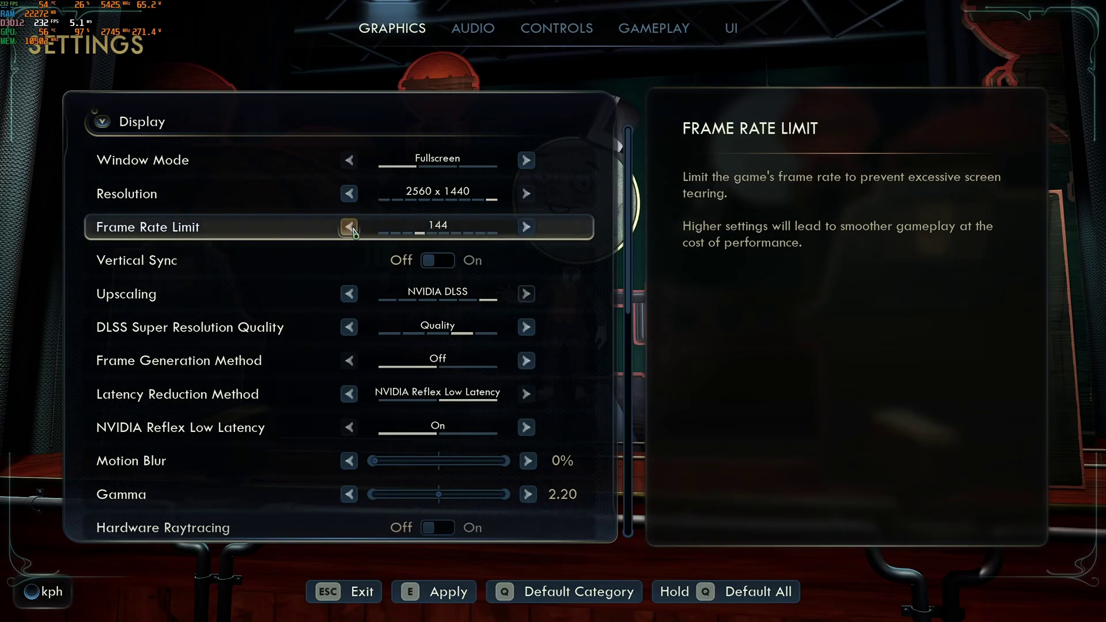
left_click(526, 226)
left_click(526, 226)
left_click(526, 226)
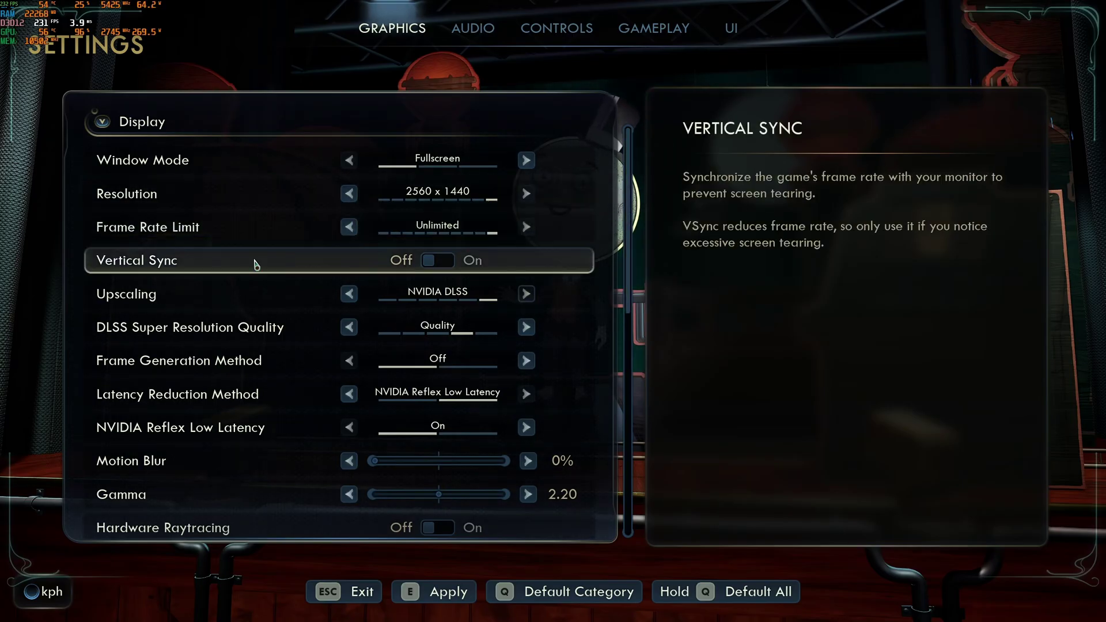
Try DLSS Super Resolution Quality at Balanced and set it back to Quality
scroll(205, 275, "down", 1)
scroll(205, 275, "down", 1)
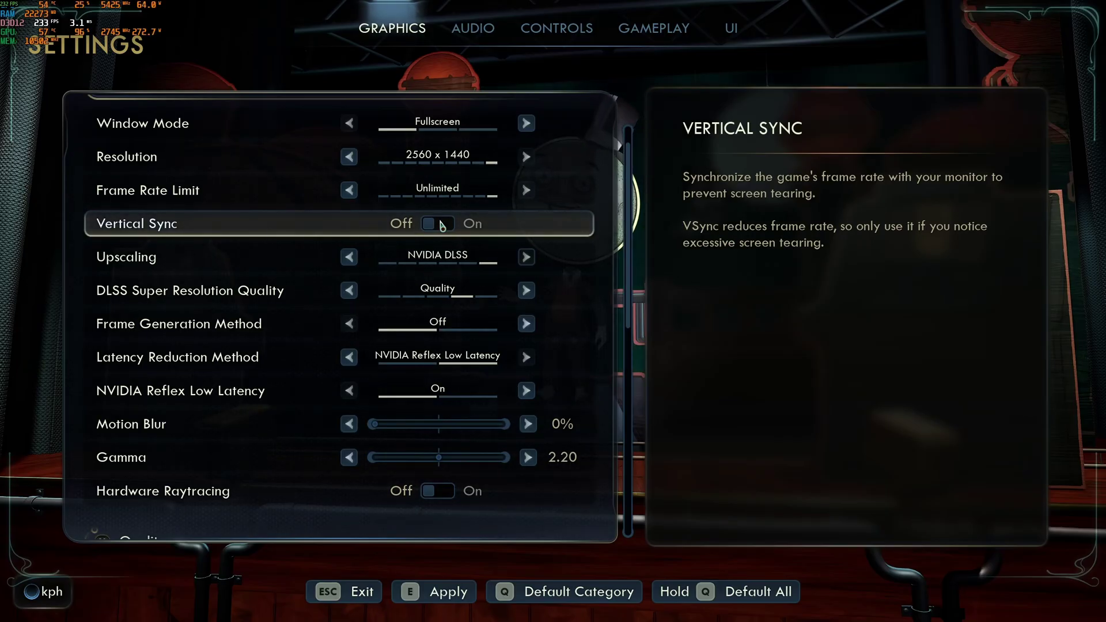
scroll(284, 278, "down", 1)
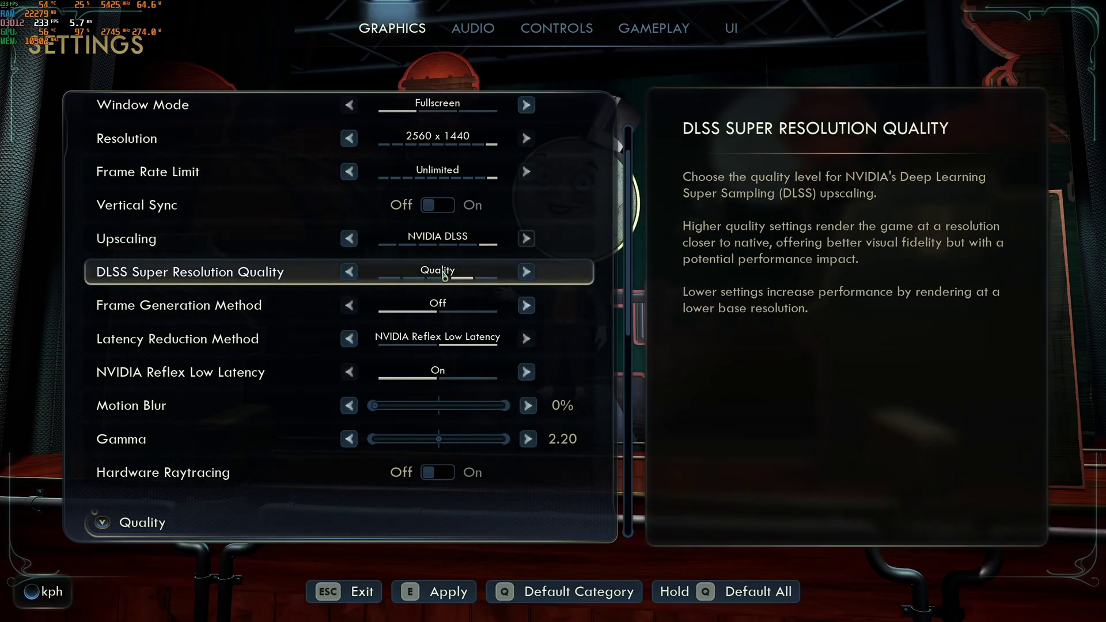
left_click(349, 271)
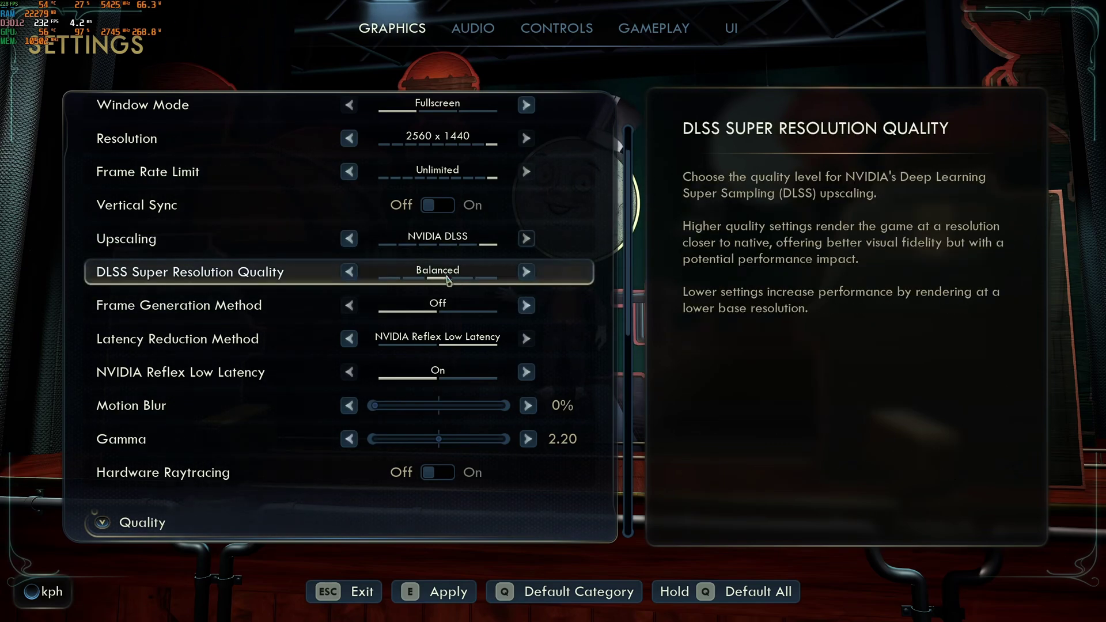
left_click(458, 278)
scroll(434, 296, "down", 1)
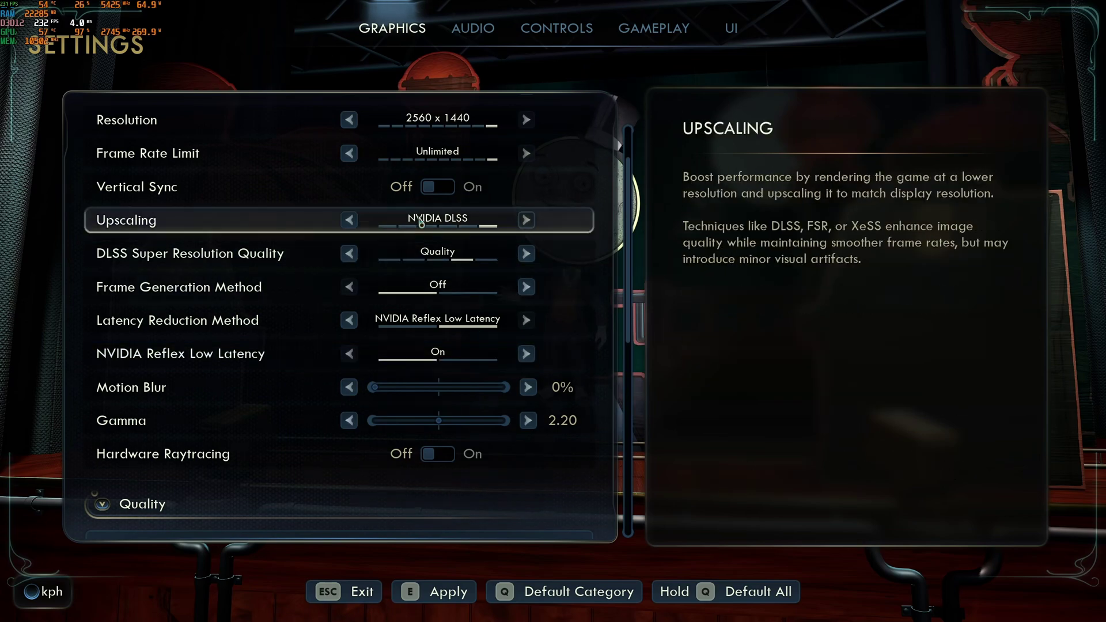
Try AMD FidelityFX 4 as the upscaling method with FSR Sharpness at 50%
left_click(349, 220)
left_click(349, 219)
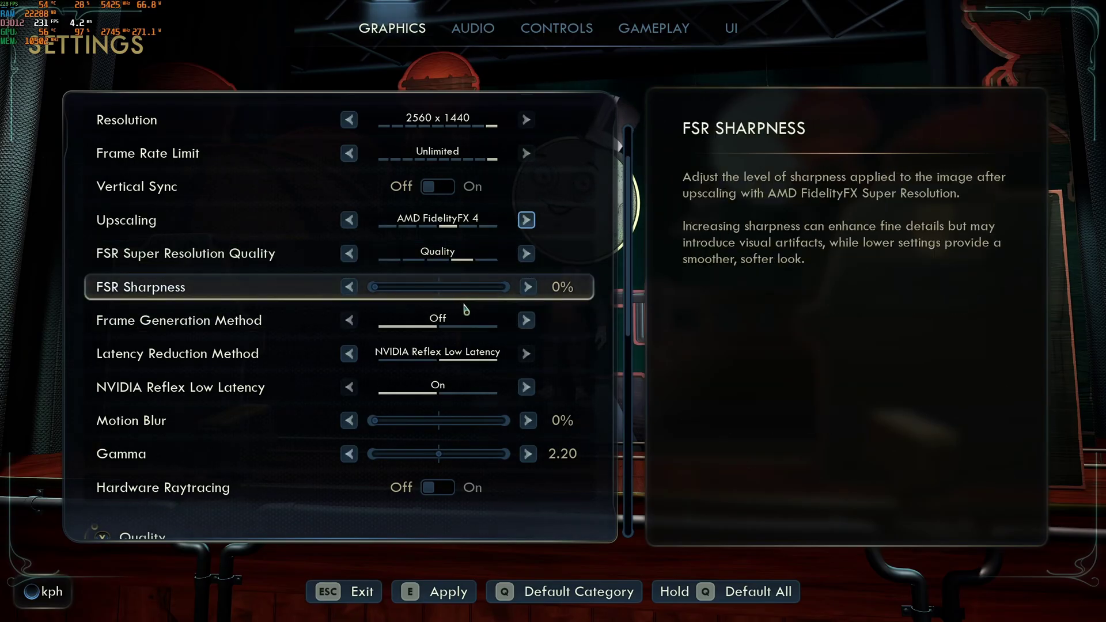
left_click(448, 290)
left_click_drag(449, 294, 440, 292)
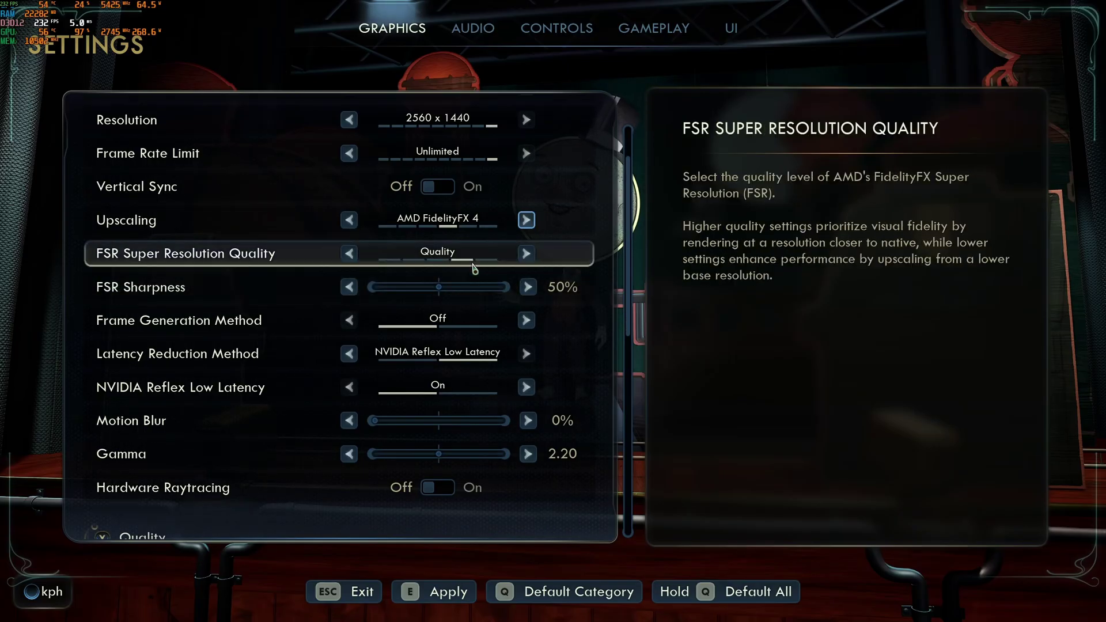
Try Intel XeSS as the upscaling method, check its quality setting, and set Upscaling back to NVIDIA DLSS
left_click(526, 220)
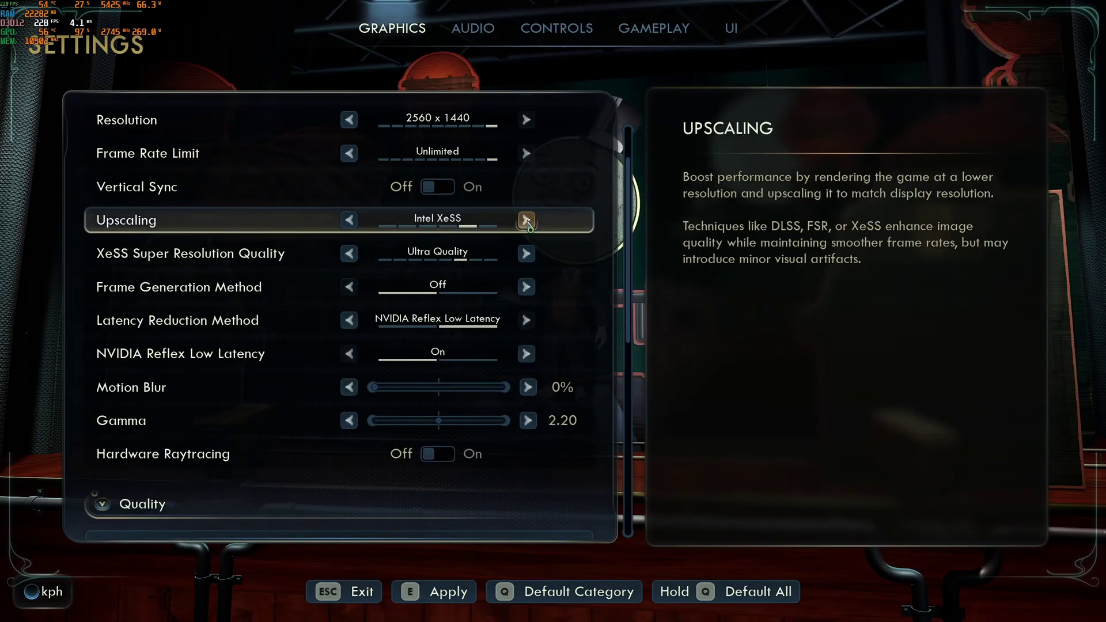
scroll(481, 297, "up", 1)
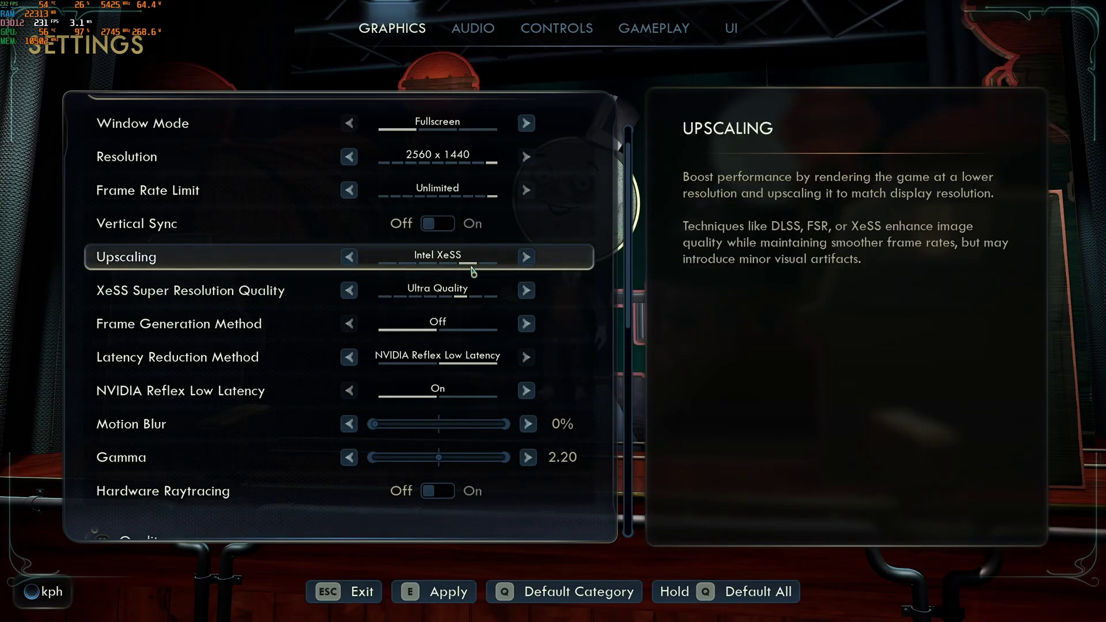
left_click(349, 291)
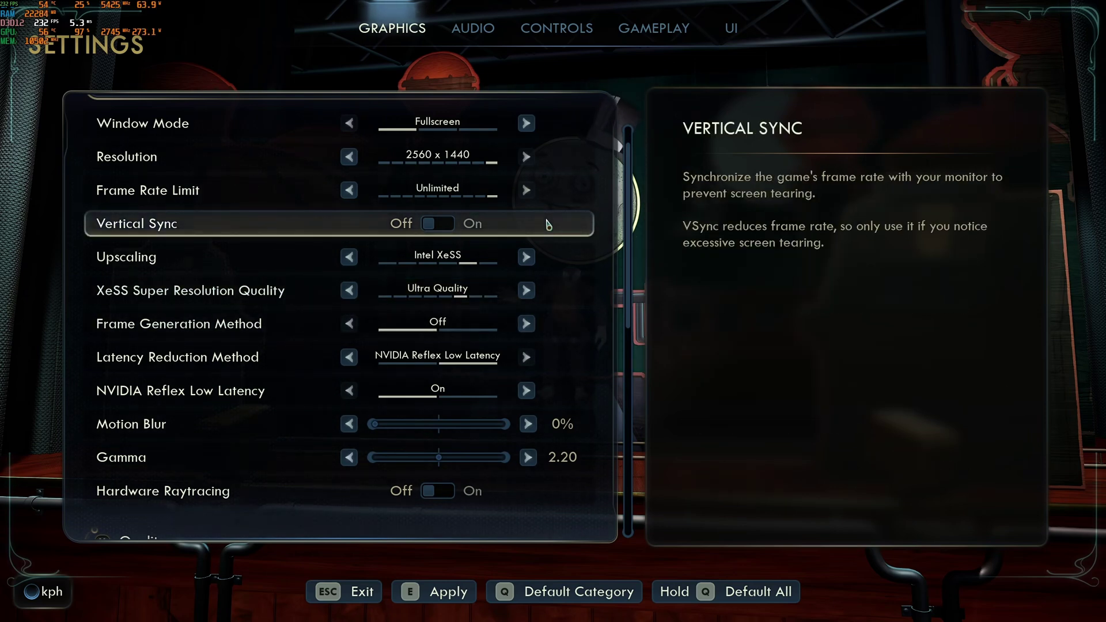
left_click(526, 257)
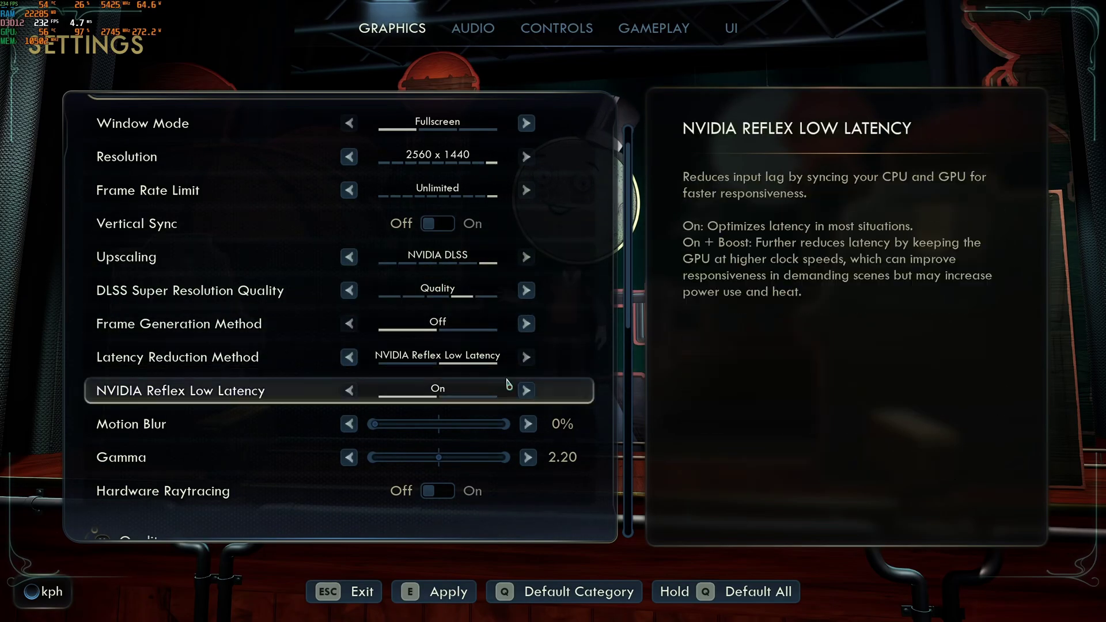
Look over the latency, motion blur and raytracing settings, and try Screen Effects at Medium before restoring it to Low
scroll(510, 383, "down", 4)
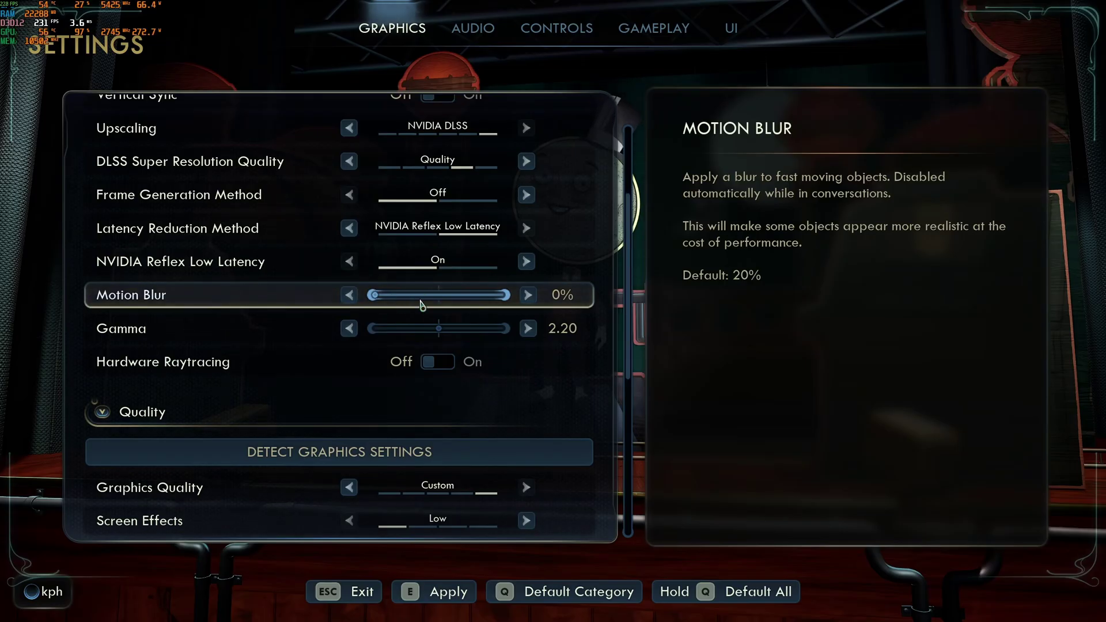
scroll(403, 314, "down", 1)
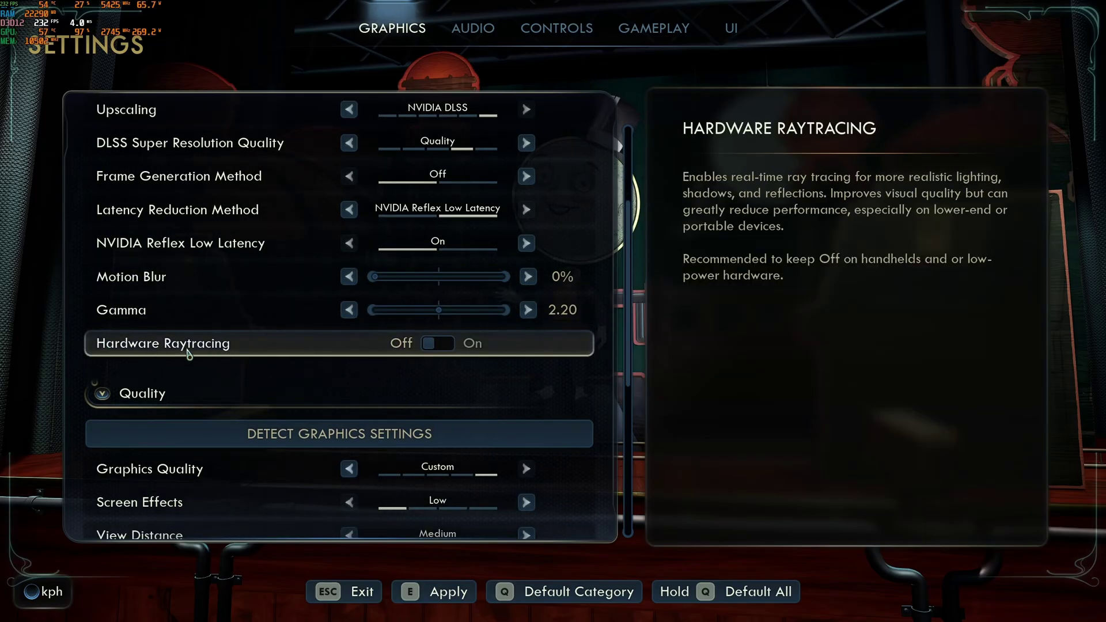
scroll(450, 357, "down", 1)
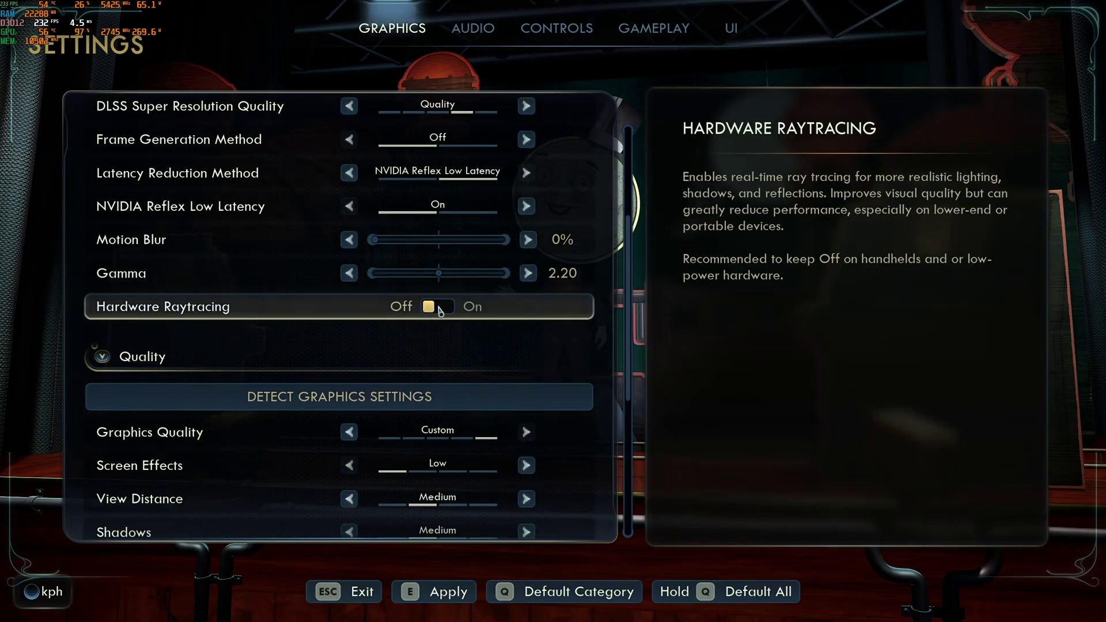
scroll(438, 311, "down", 2)
scroll(446, 317, "down", 5)
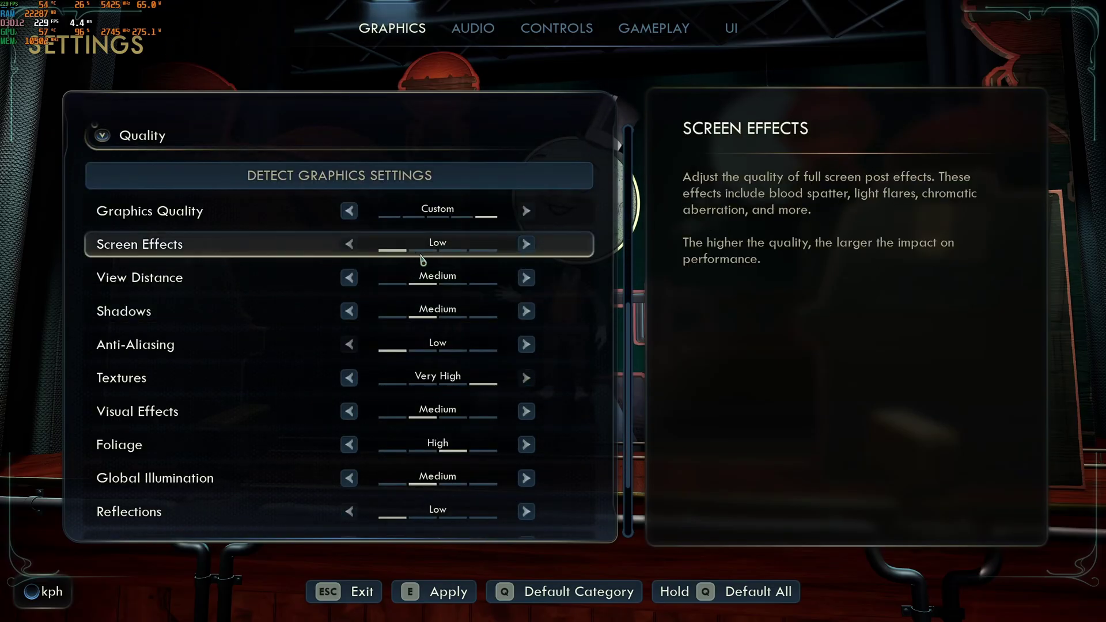
left_click(526, 245)
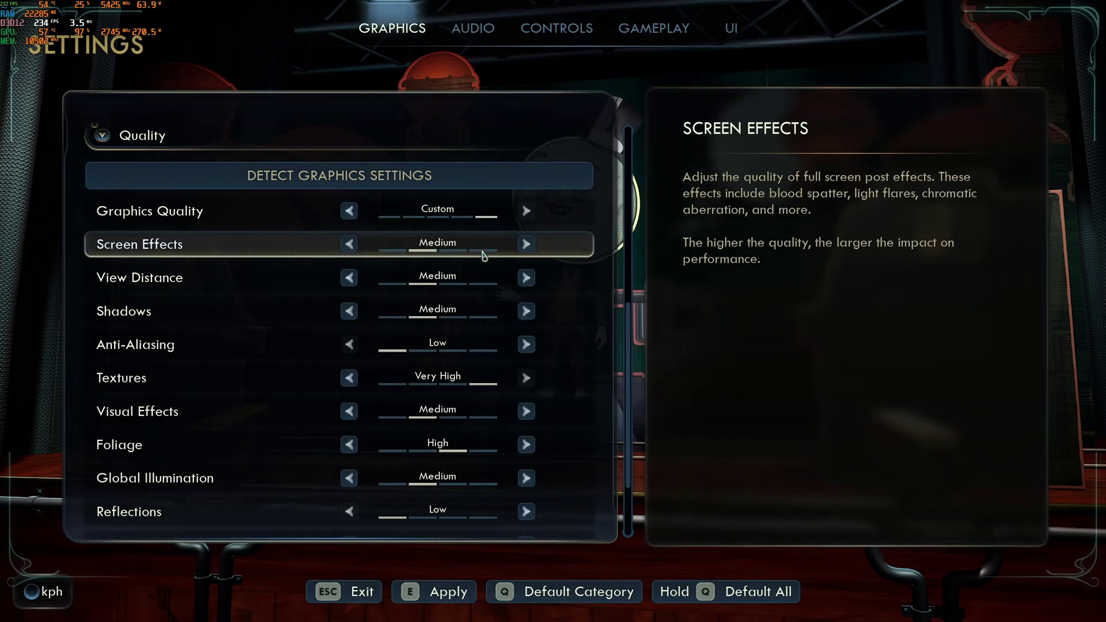
key("Up")
key("Down")
key("Left")
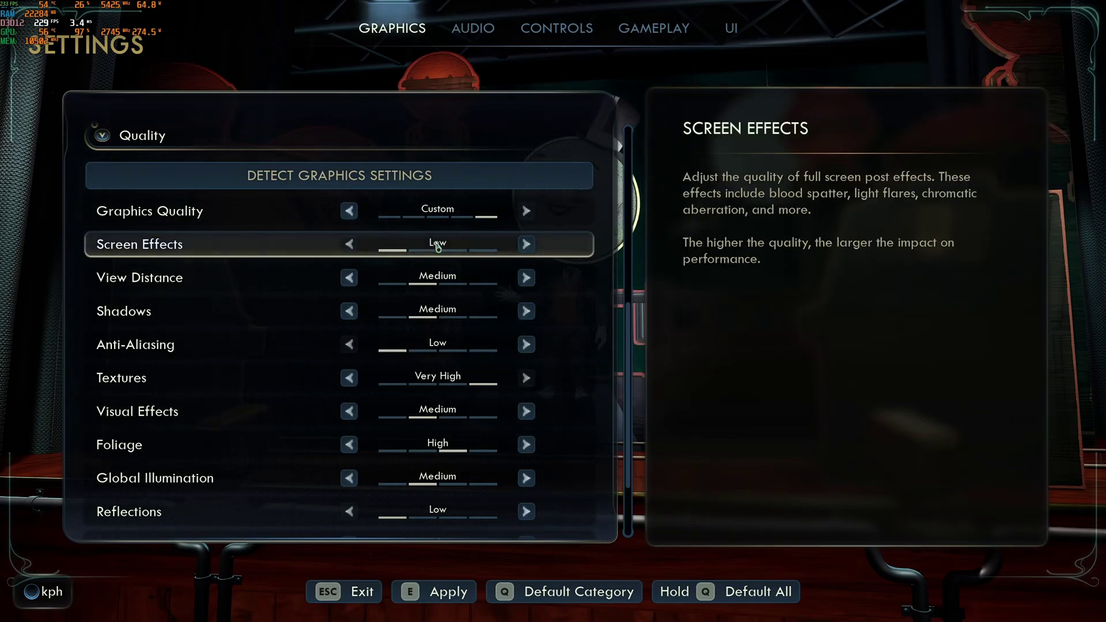
scroll(277, 265, "down", 1)
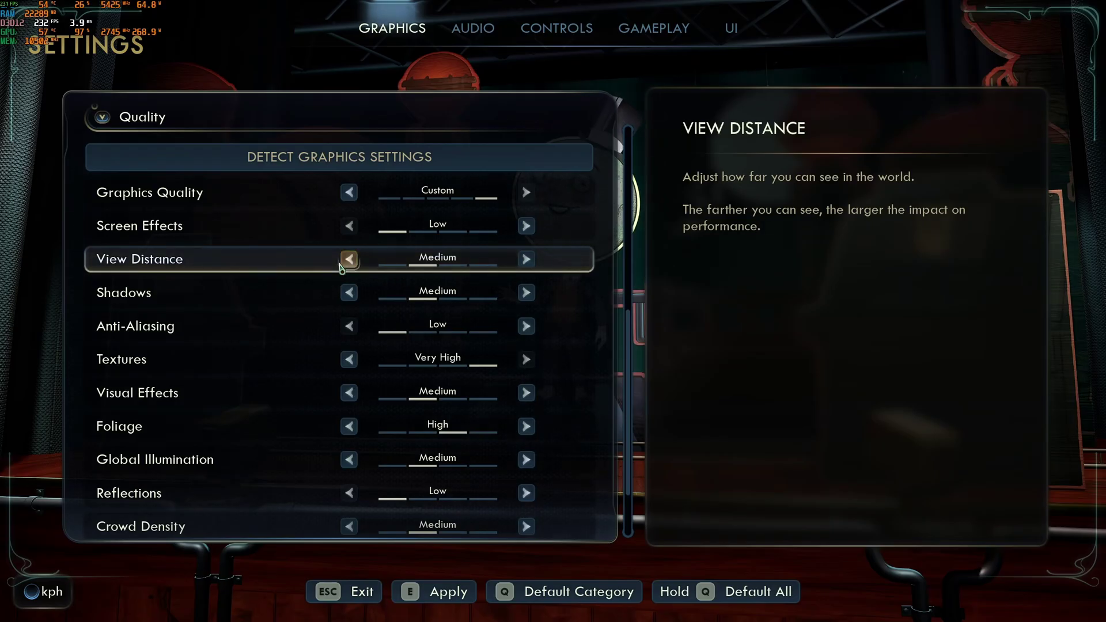
Try View Distance at Low and restore it to Medium, and try a lower Shadows level before returning it to Medium
left_click(348, 261)
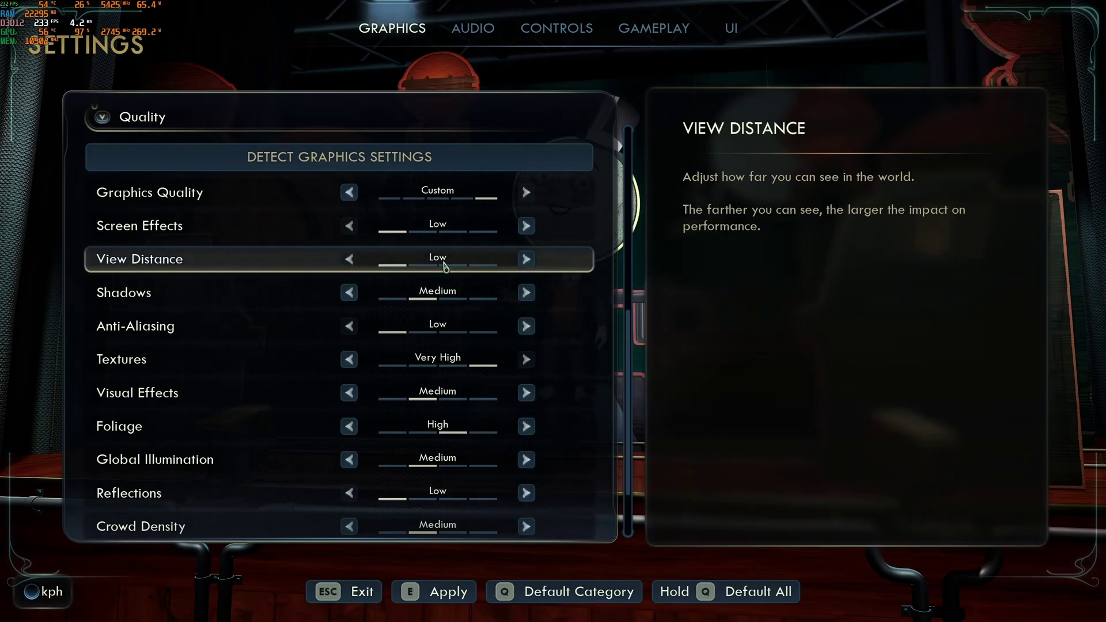
left_click(526, 259)
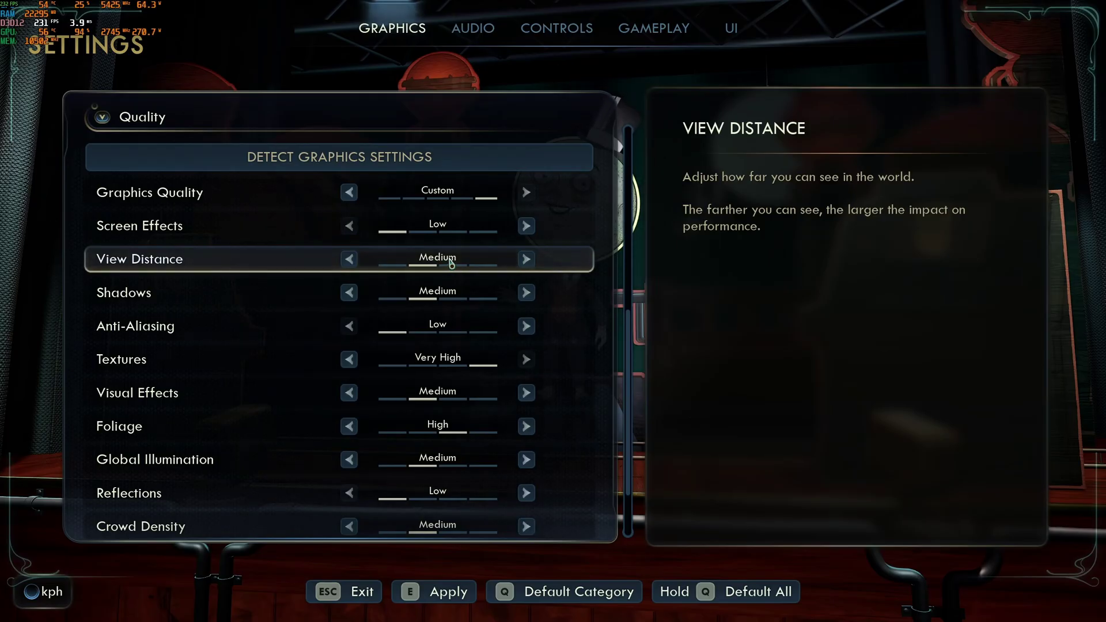
scroll(451, 263, "down", 1)
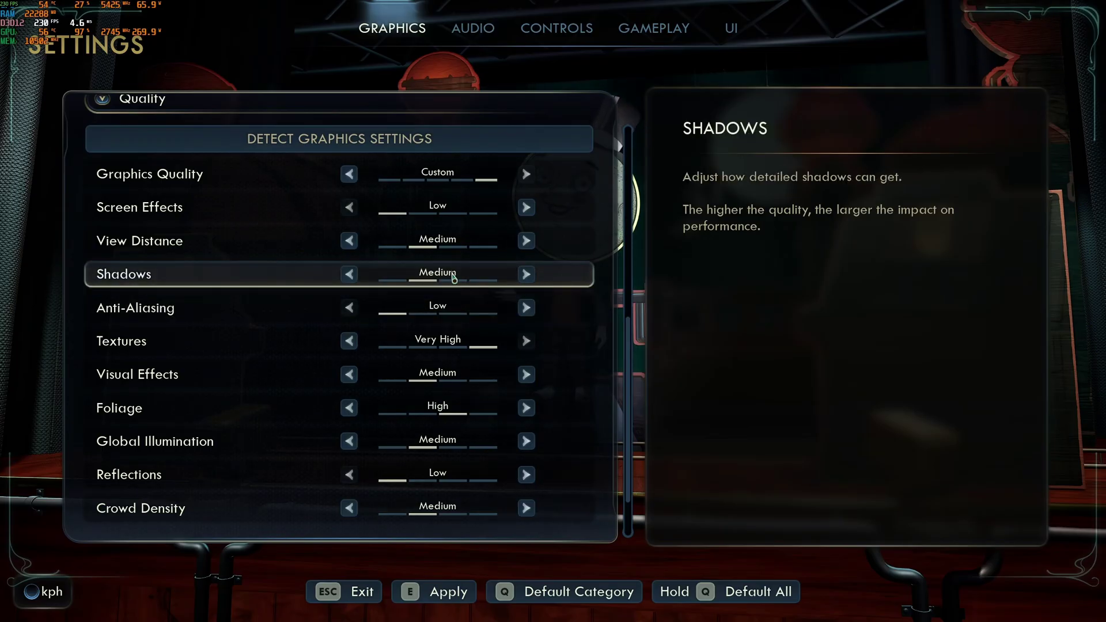
key("Left")
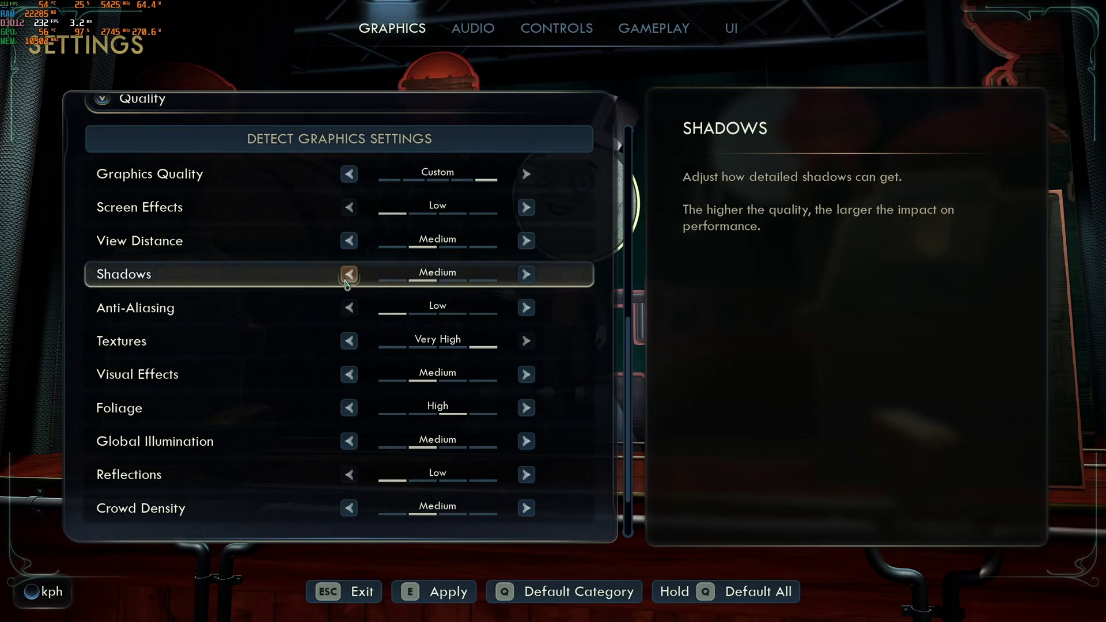
key("Right")
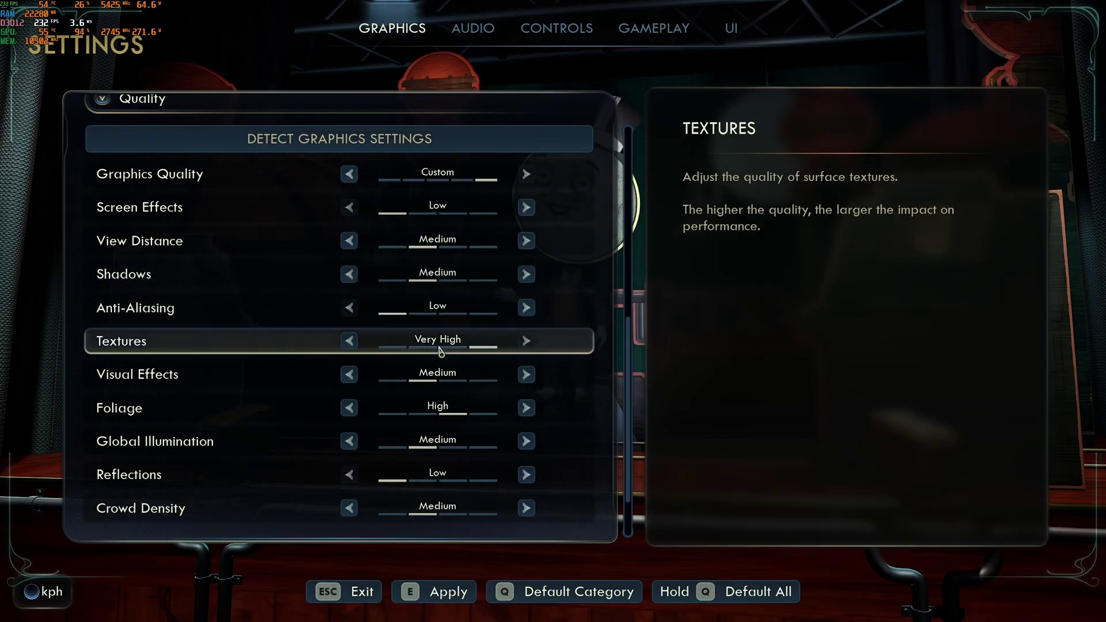
Try Anti-Aliasing at Very High in the Quality settings and set it back to Low
scroll(338, 338, "down", 1)
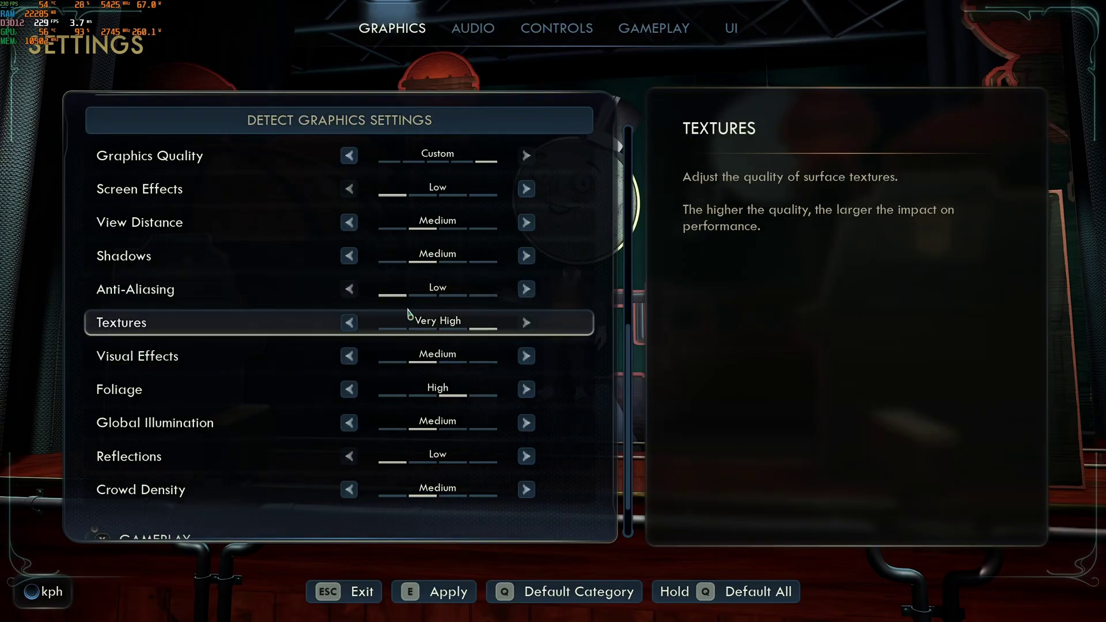
scroll(380, 311, "up", 9)
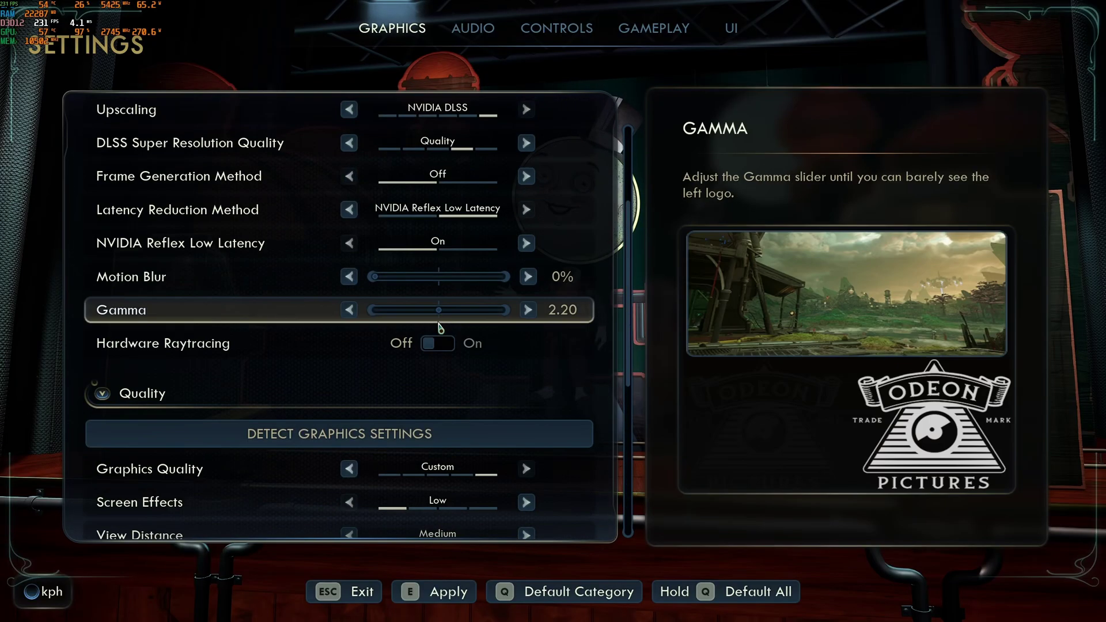
scroll(311, 230, "down", 8)
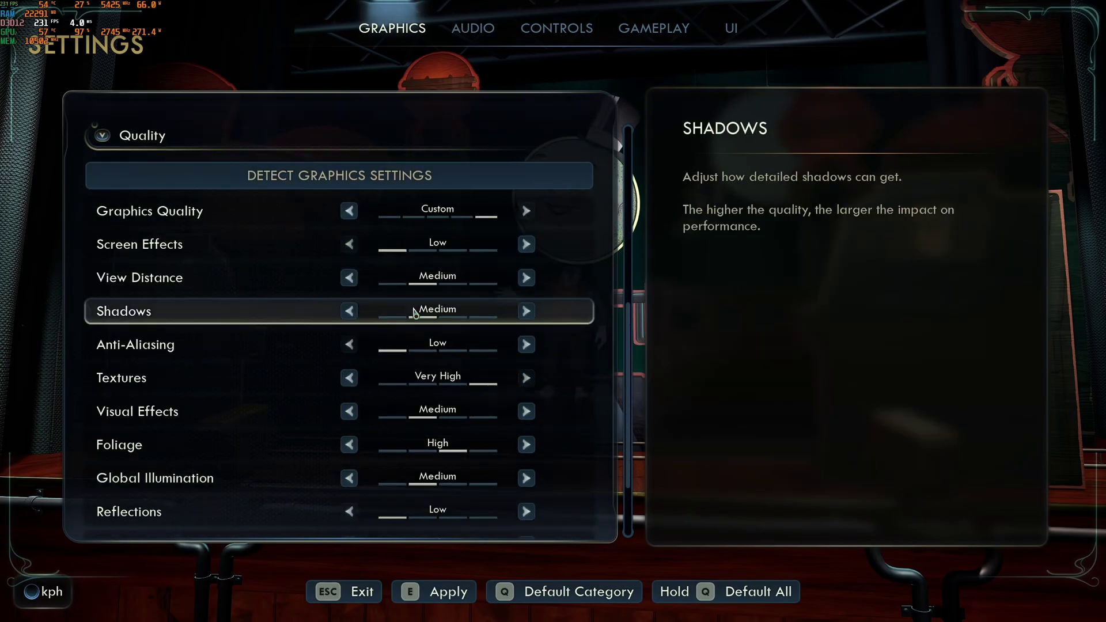
scroll(460, 371, "down", 1)
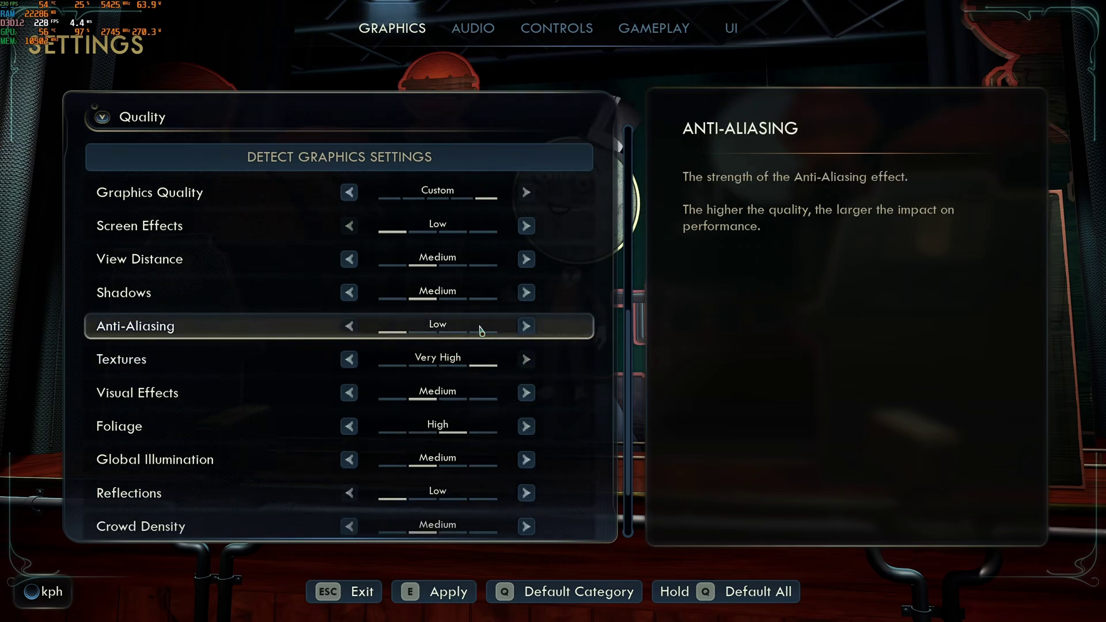
left_click(527, 327)
left_click(527, 327)
left_click(525, 326)
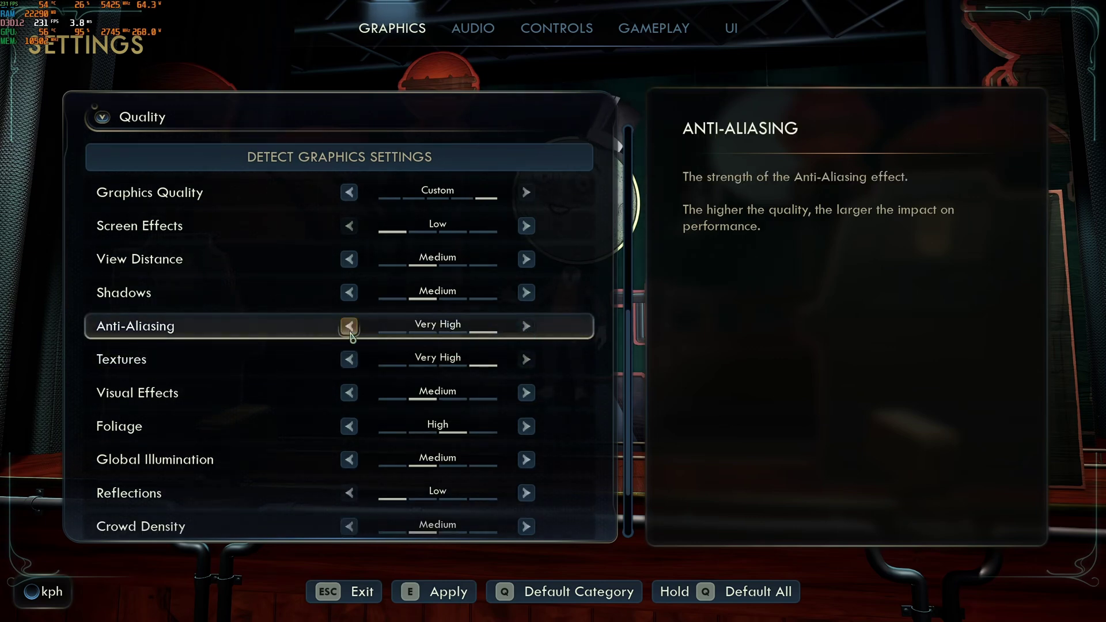
left_click(349, 326)
left_click(350, 326)
left_click(349, 326)
Try lowering Textures through Medium to Low and restore it to Very High
scroll(259, 380, "down", 1)
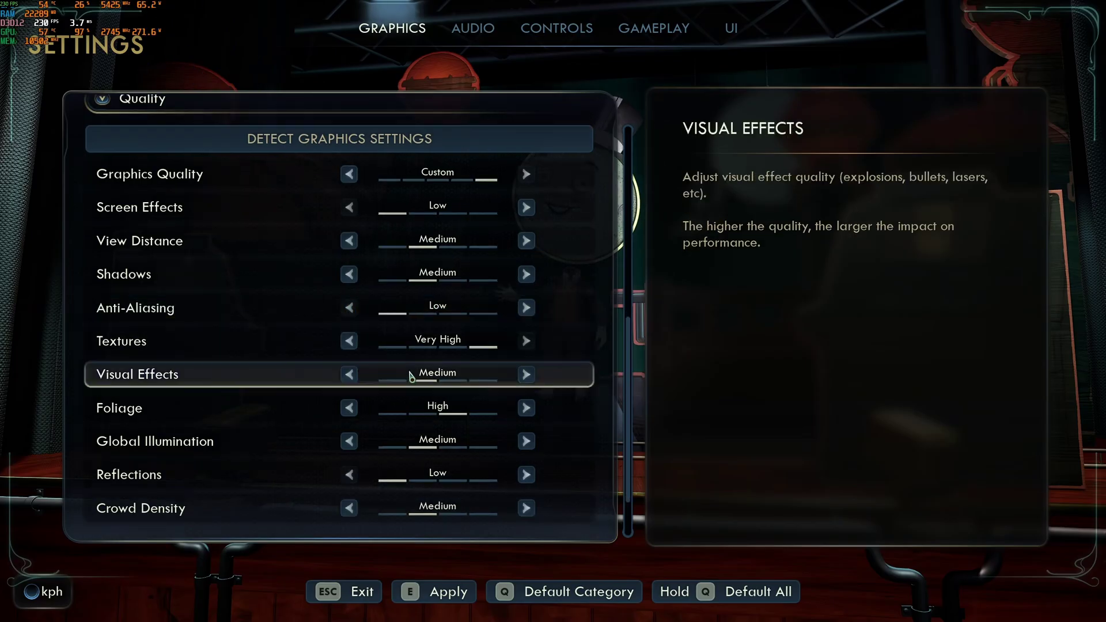
scroll(138, 320, "down", 1)
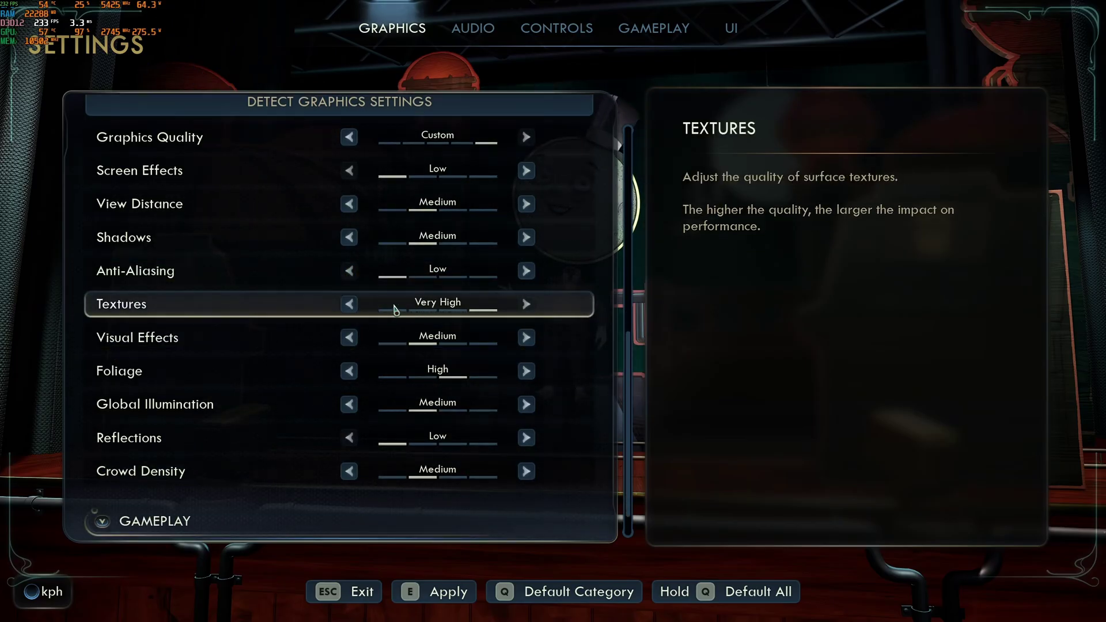
left_click(357, 310)
left_click(355, 310)
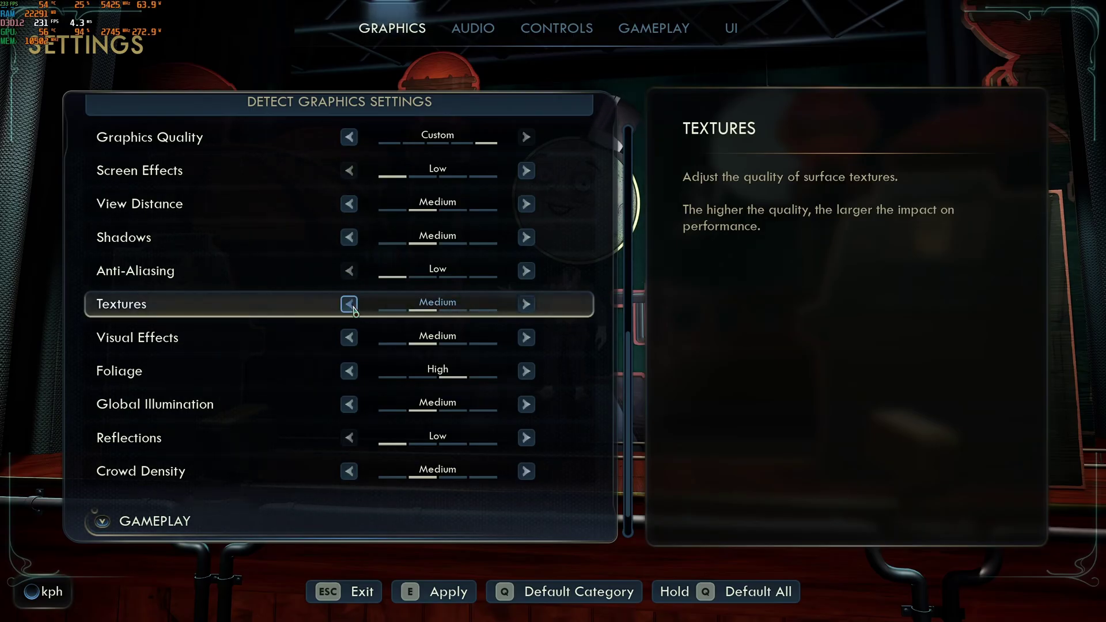
left_click(356, 311)
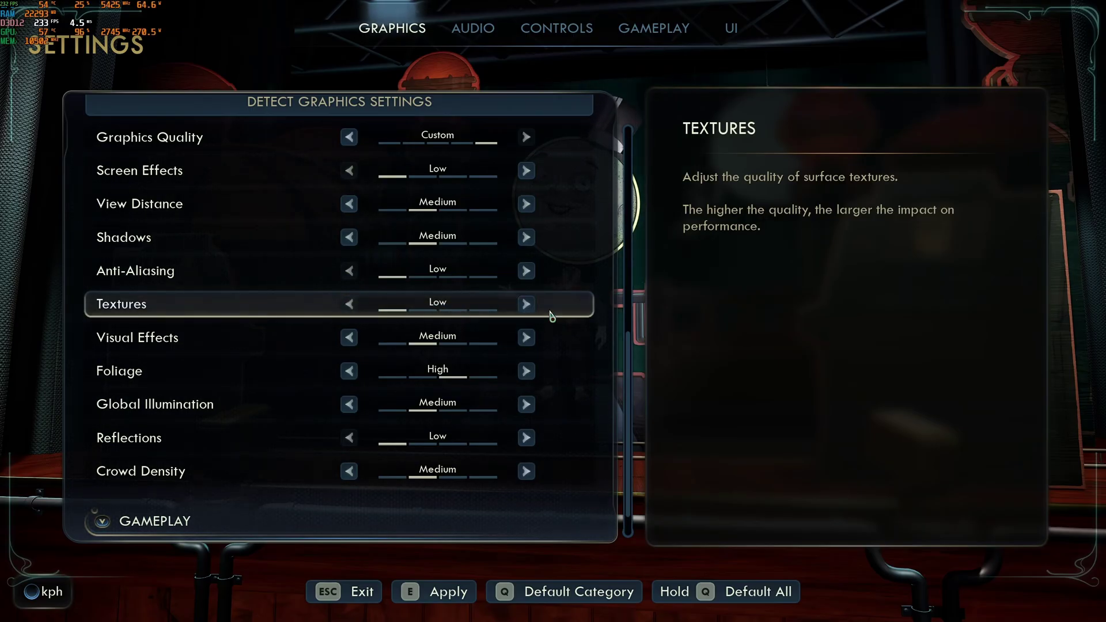
left_click(526, 304)
left_click(526, 304)
left_click(526, 304)
Try Foliage at Medium, Low and Very High, and set it back to High
scroll(502, 322, "down", 1)
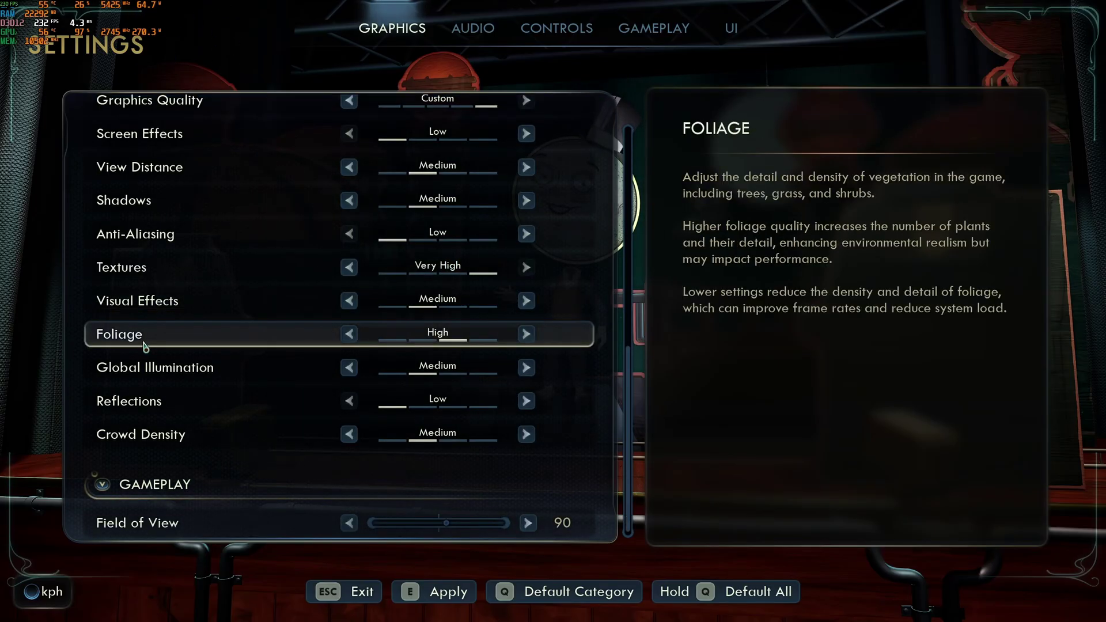
left_click(349, 334)
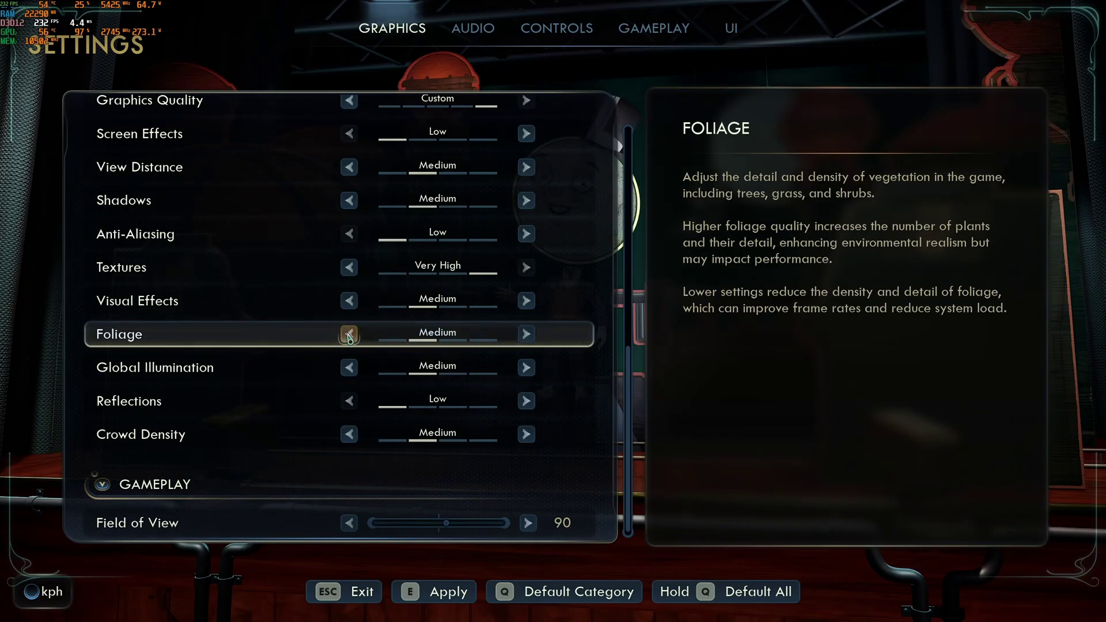
left_click(349, 335)
left_click(527, 334)
left_click(527, 334)
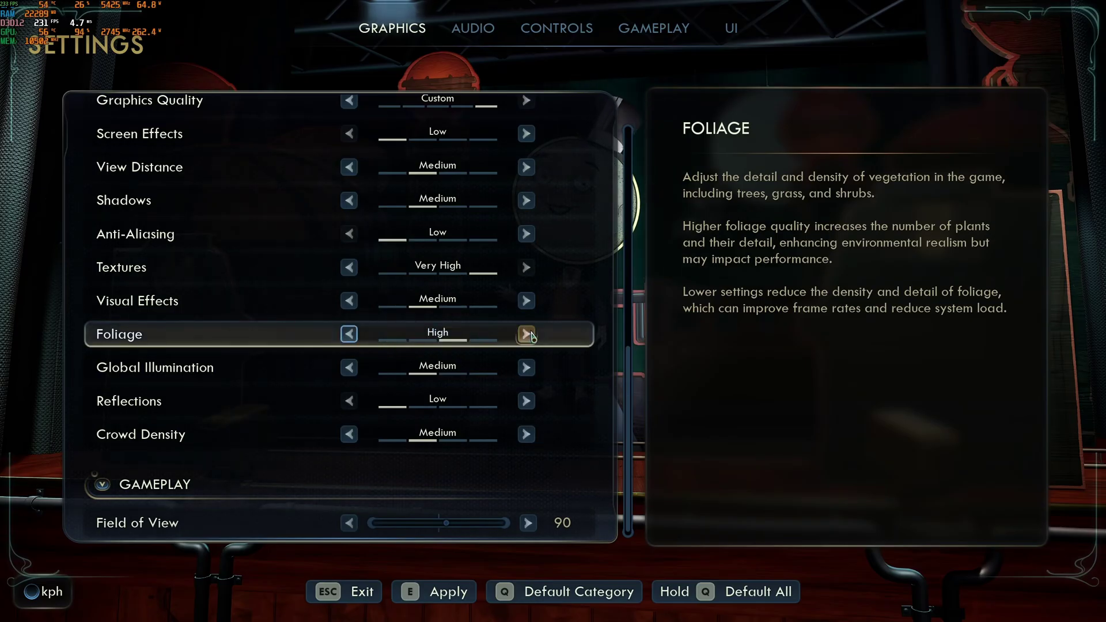
left_click(529, 335)
left_click(349, 334)
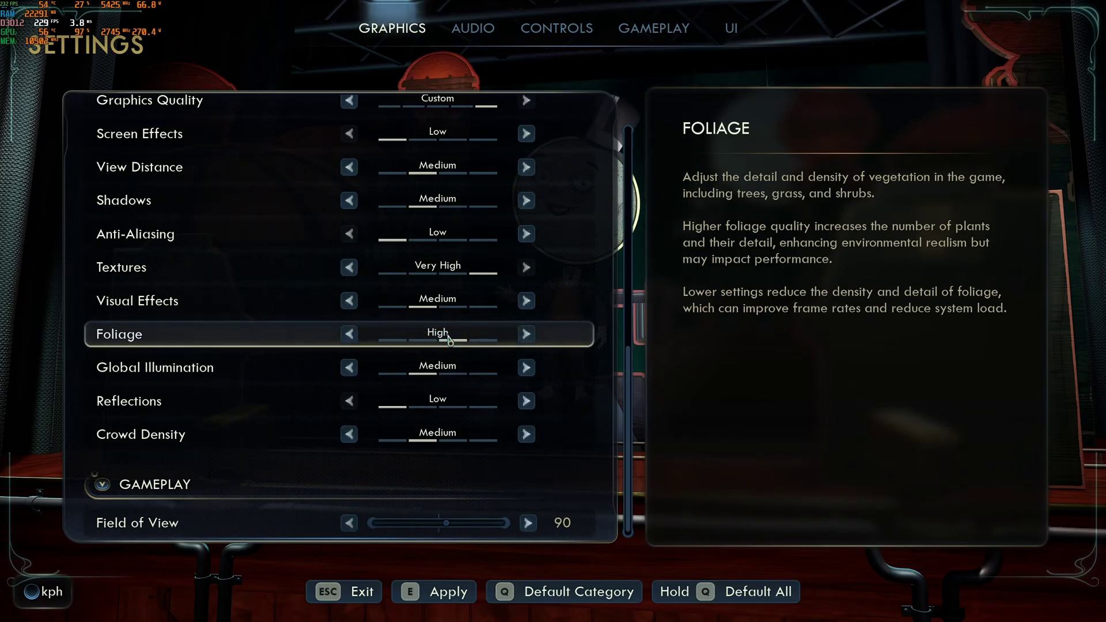
scroll(474, 395, "down", 1)
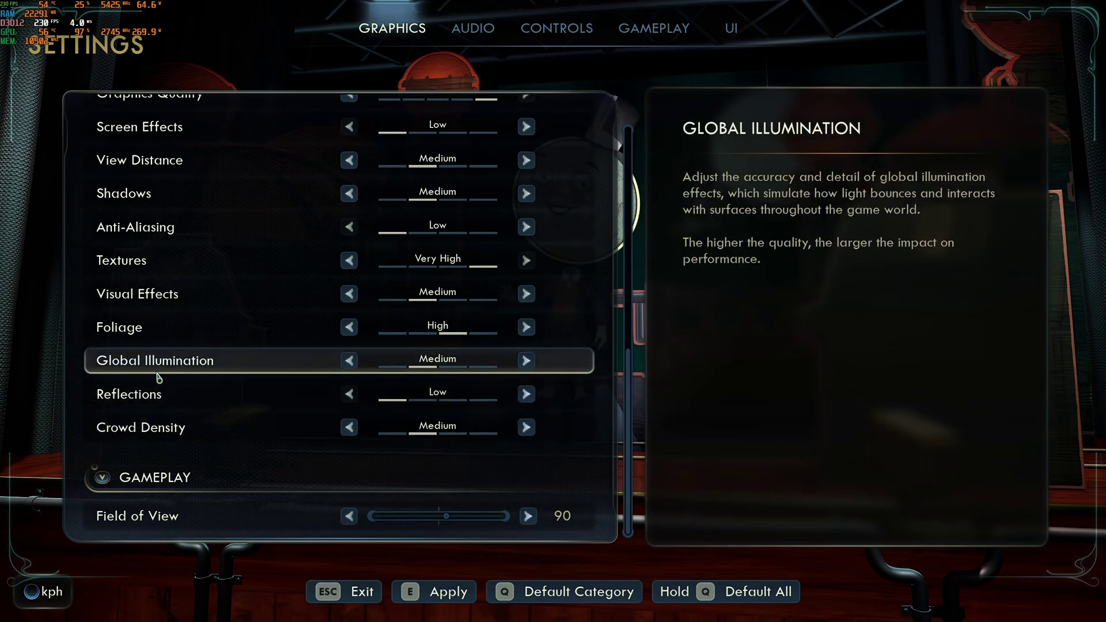